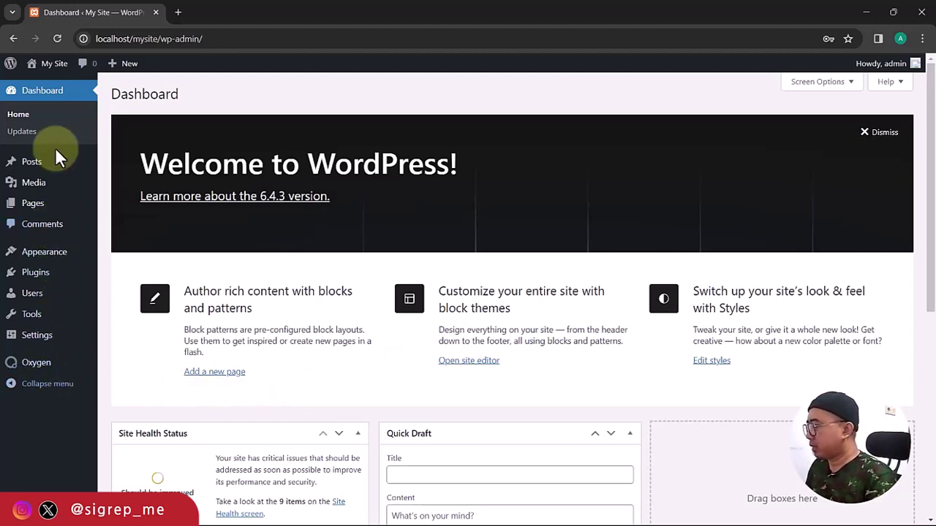
Open the Oxygen settings and examine the General options and the License key fields.
mouse_move(41, 337)
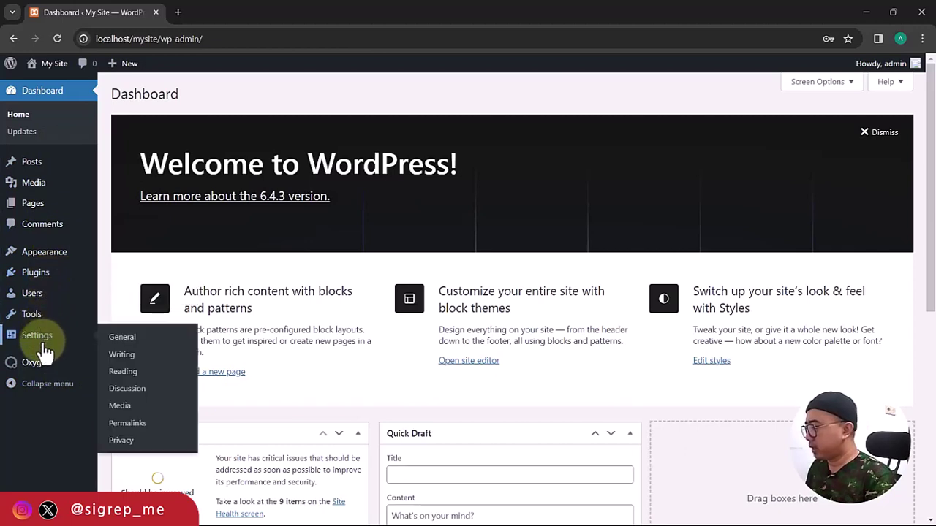
mouse_move(37, 364)
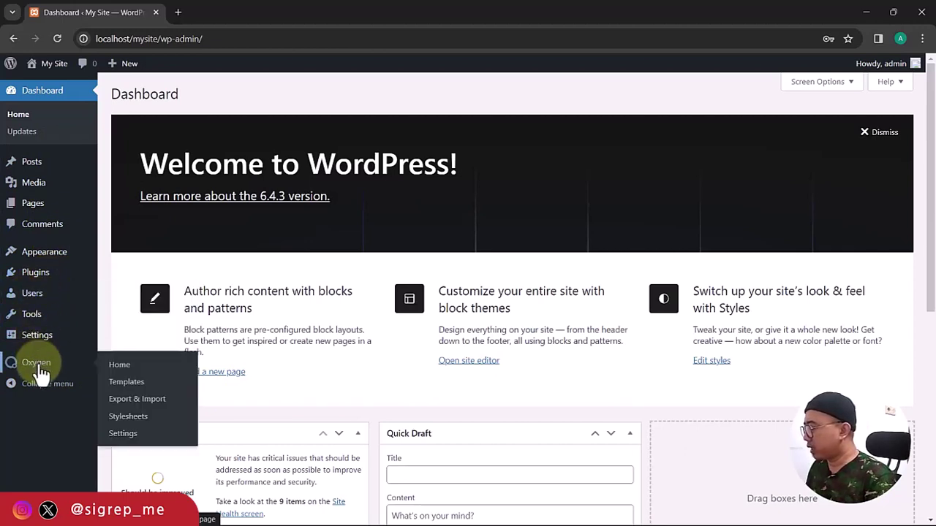
left_click(136, 436)
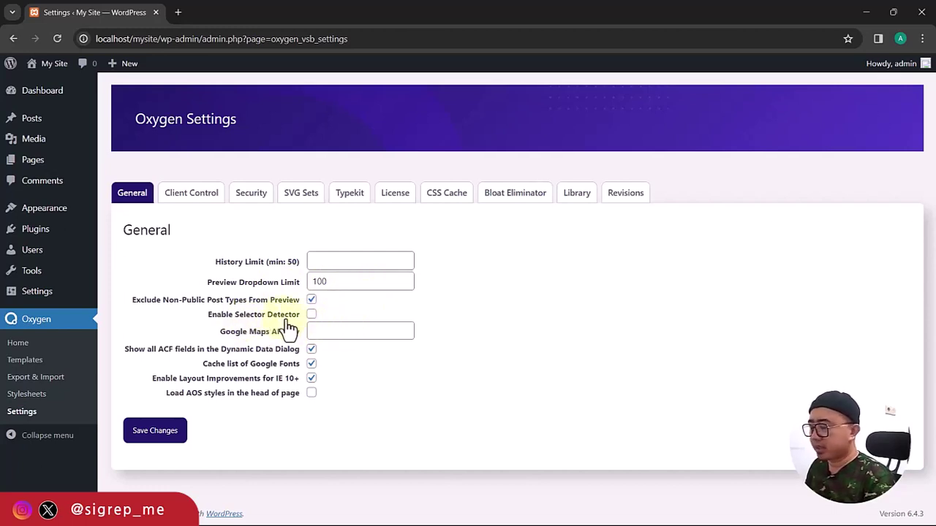
left_click(340, 334)
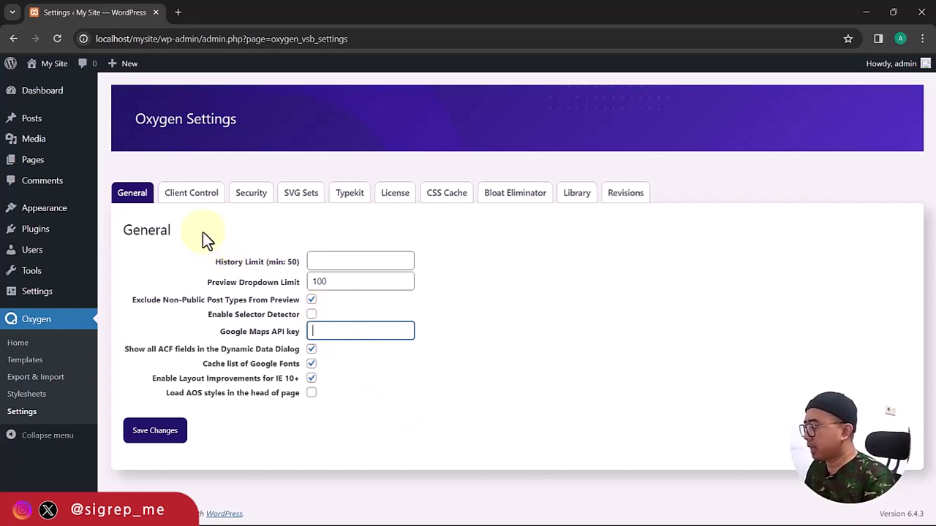
left_click(399, 203)
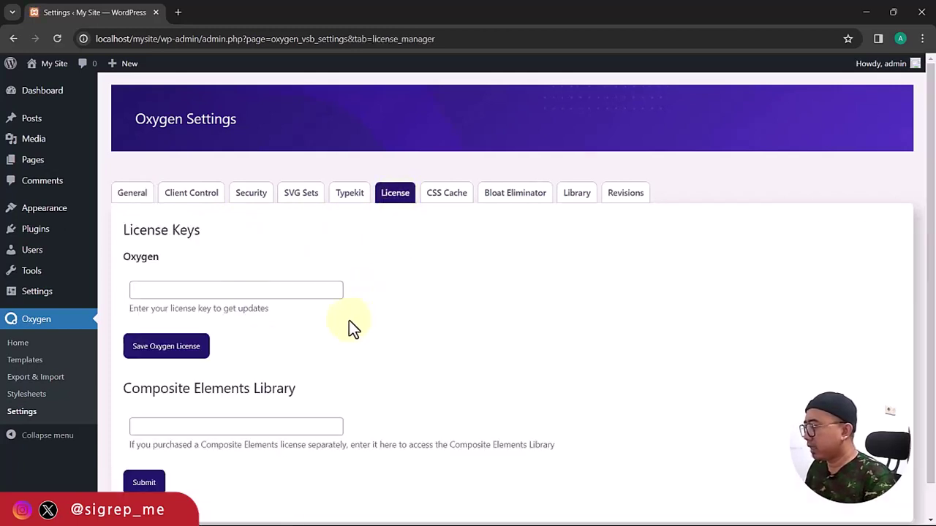
left_click(273, 294)
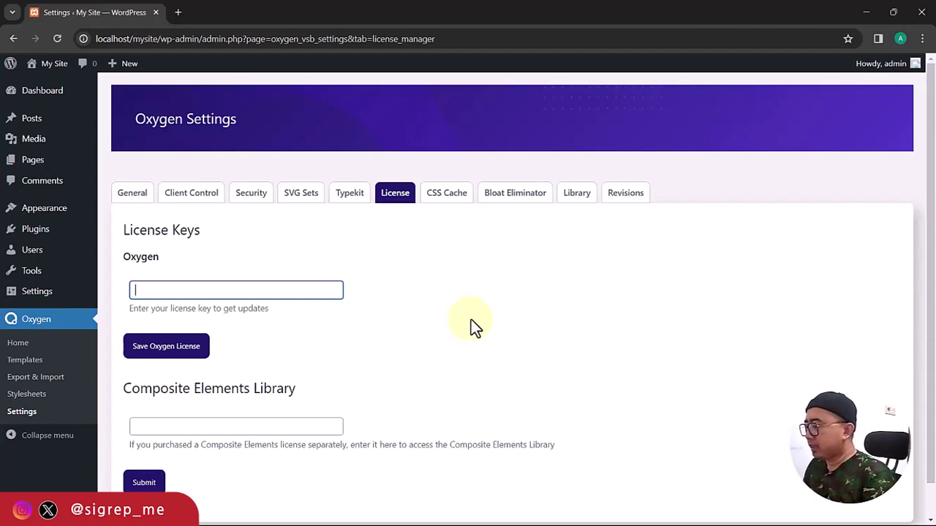
scroll(408, 296, "down", 1)
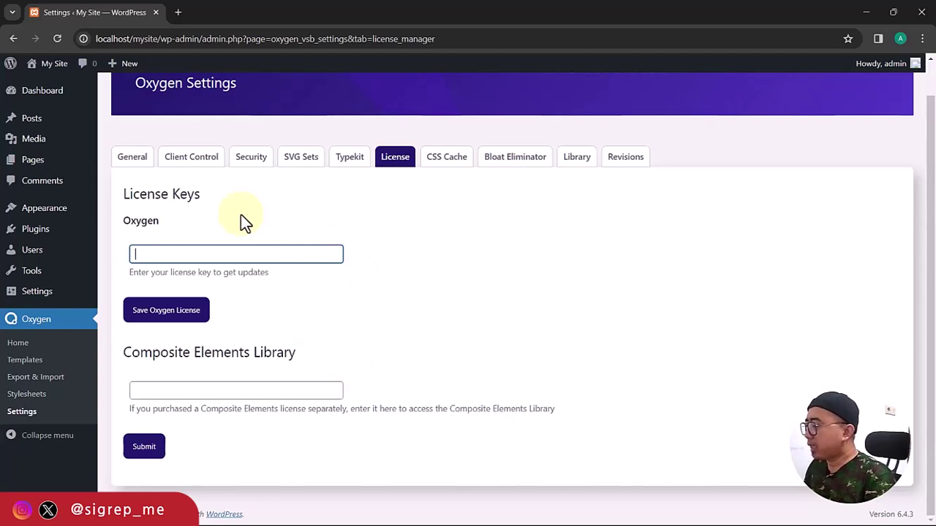
Examine Oxygen's Client Control settings, including the Editor role's access options, Per User Access and the Post Type Manager.
left_click(200, 165)
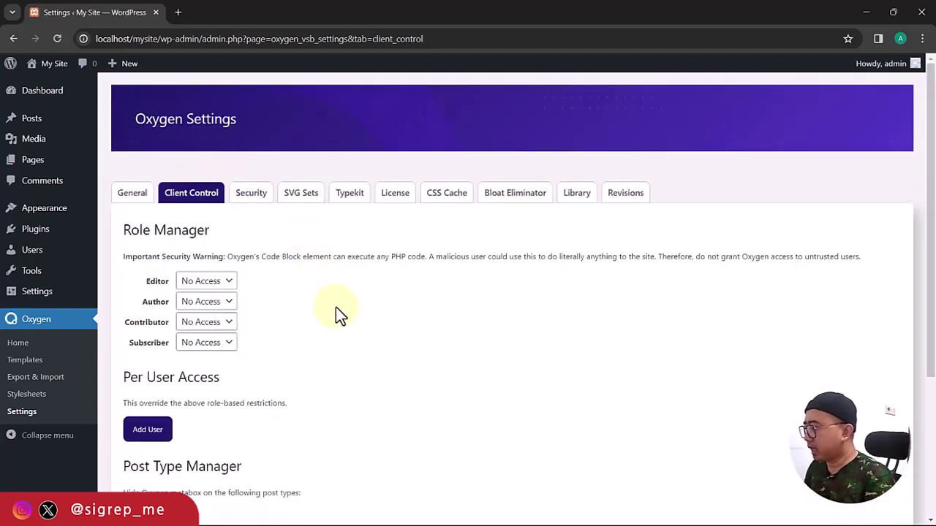
scroll(338, 311, "down", 2)
scroll(338, 310, "up", 1)
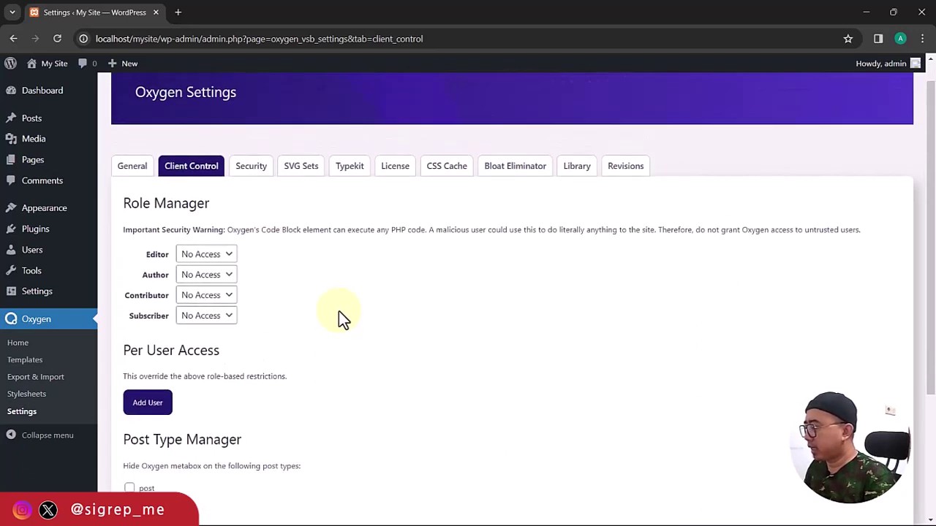
left_click(228, 260)
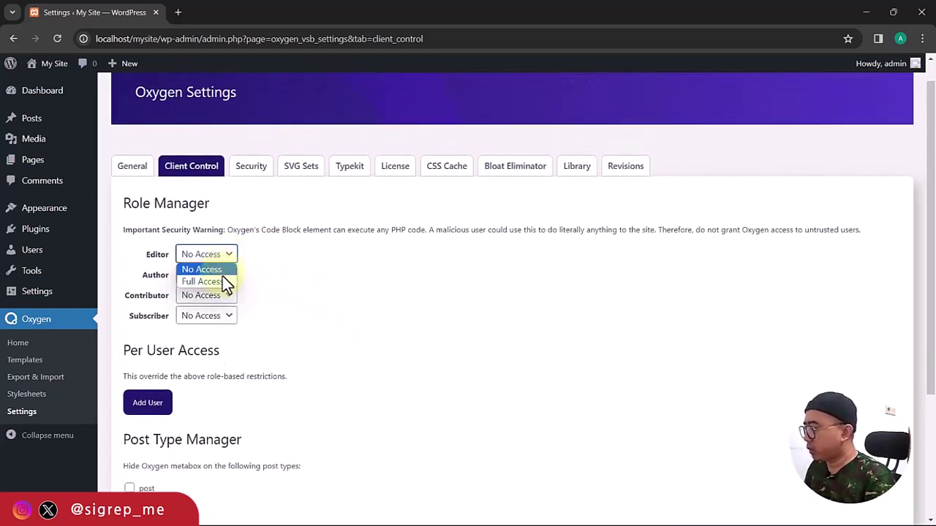
left_click(320, 275)
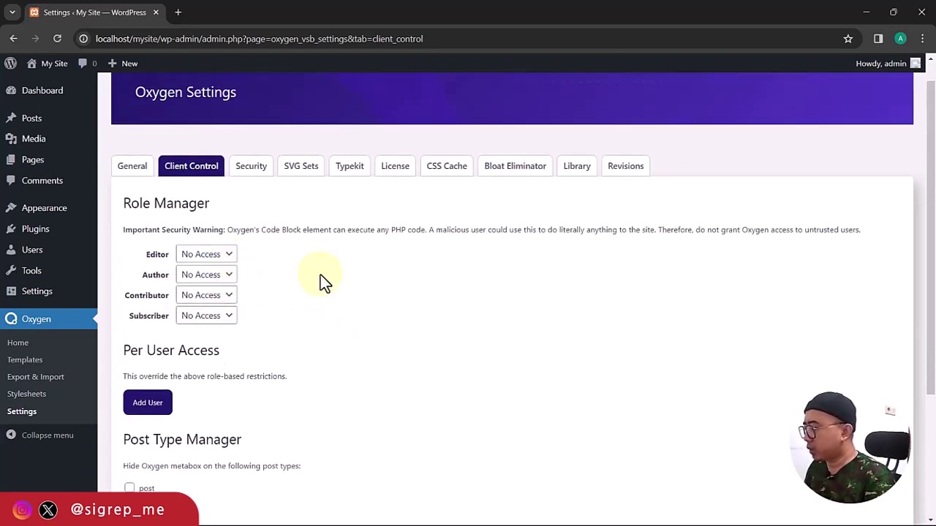
scroll(421, 315, "down", 1)
scroll(422, 314, "down", 2)
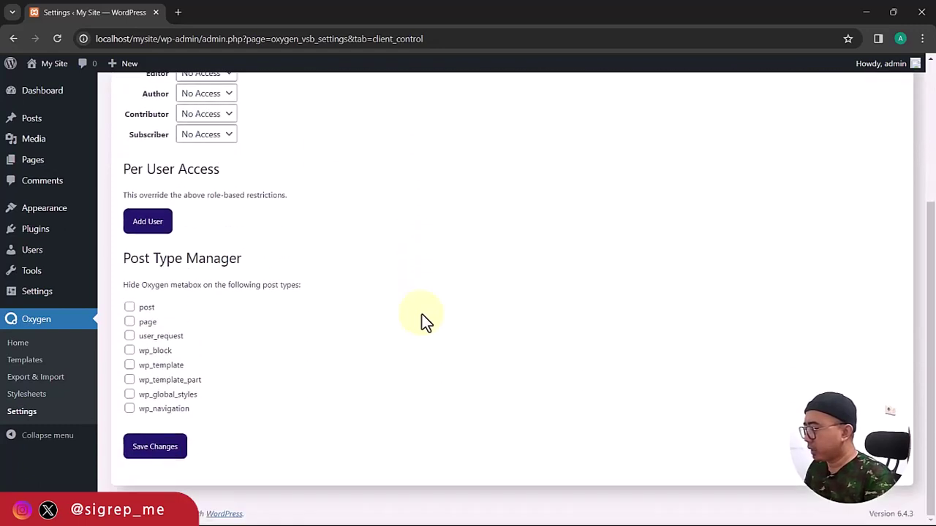
scroll(422, 315, "up", 1)
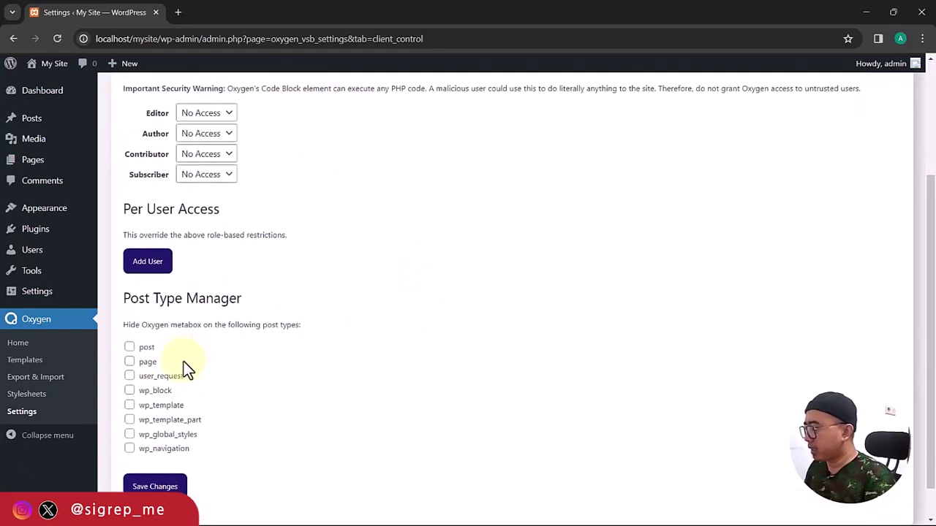
scroll(395, 293, "up", 2)
scroll(393, 290, "up", 1)
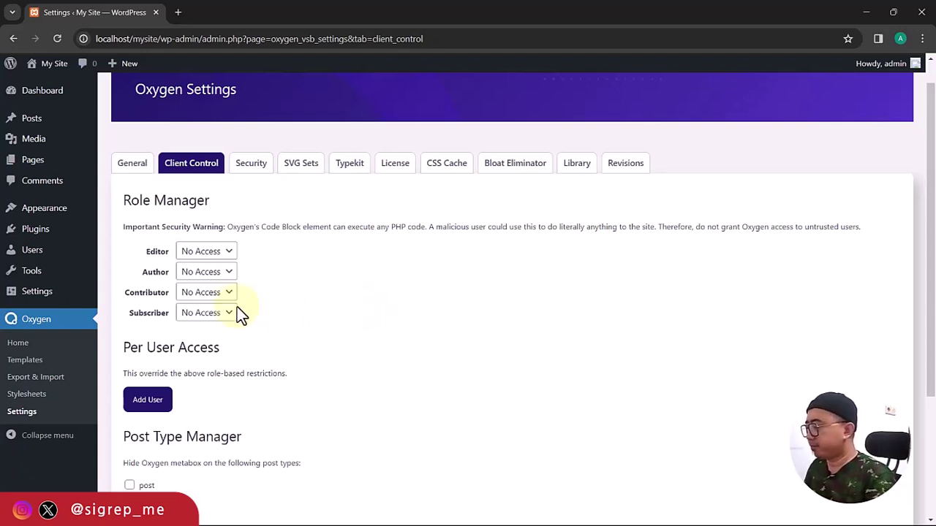
scroll(236, 311, "up", 1)
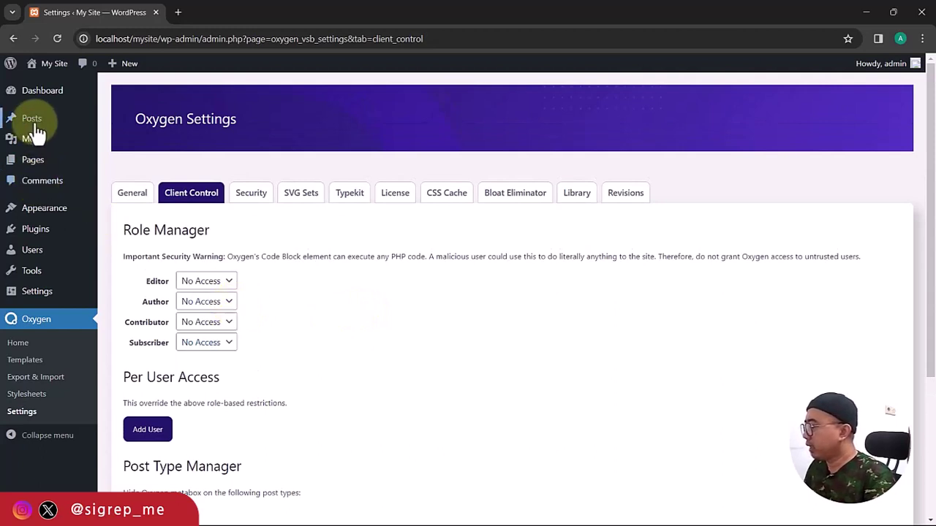
Open Sample Page from the pages list with Oxygen in a new browser tab and dismiss the error notice.
mouse_move(33, 159)
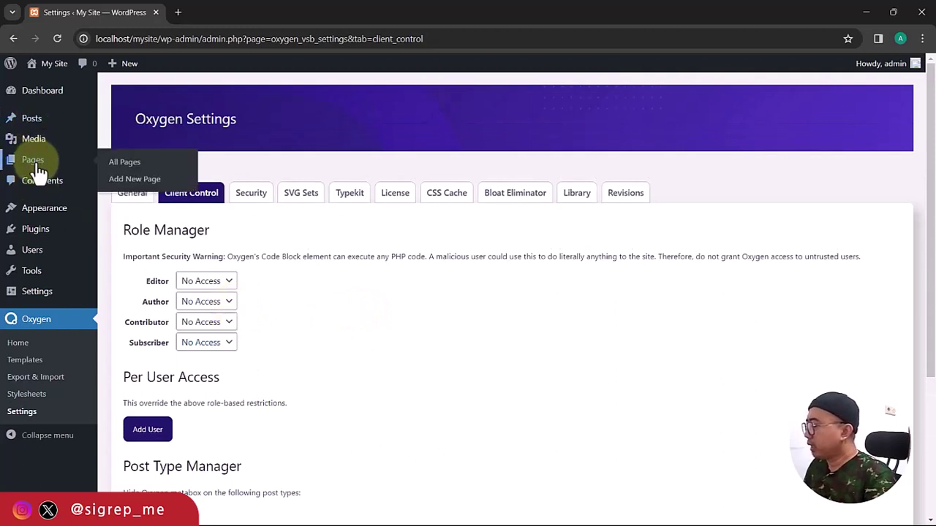
left_click(146, 164)
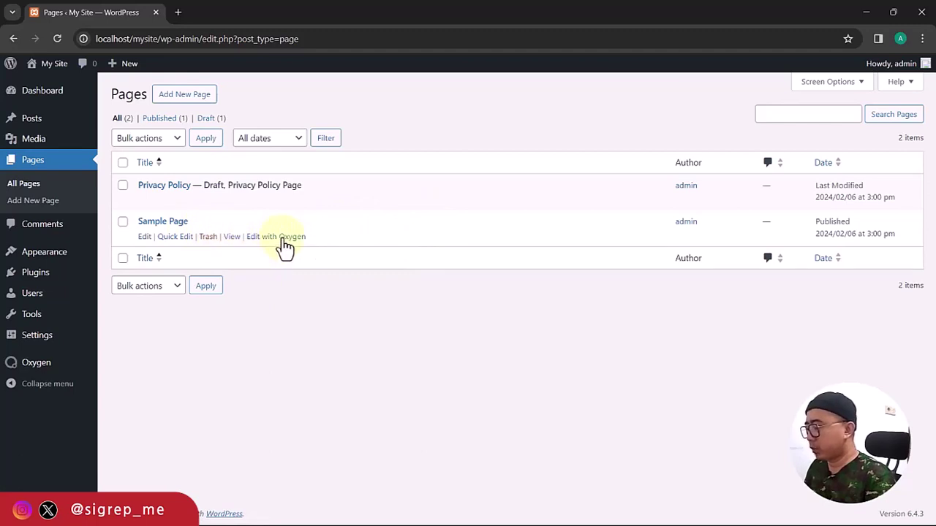
right_click(285, 243)
left_click(317, 246)
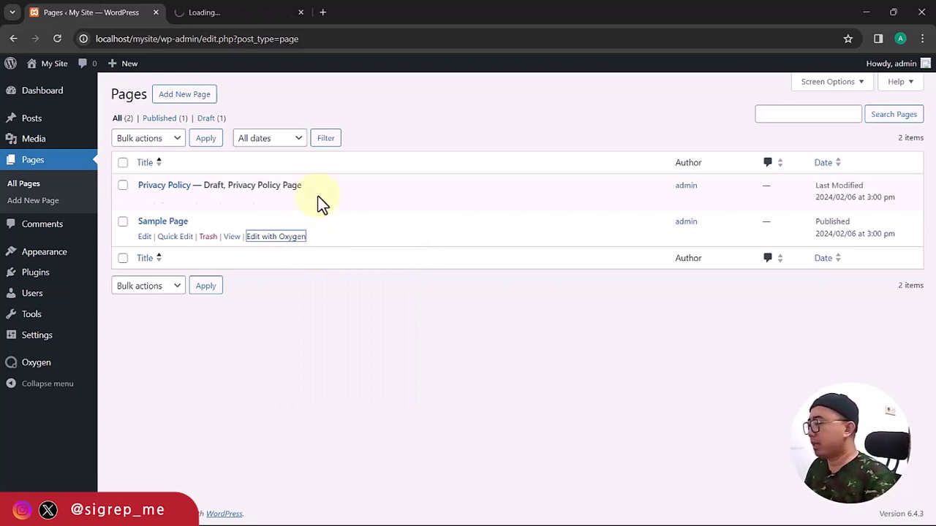
left_click(246, 16)
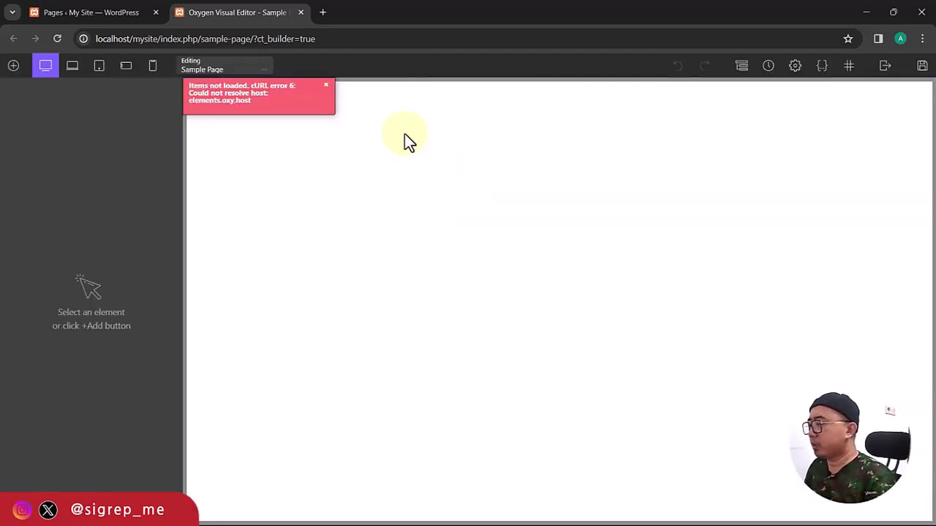
left_click(327, 92)
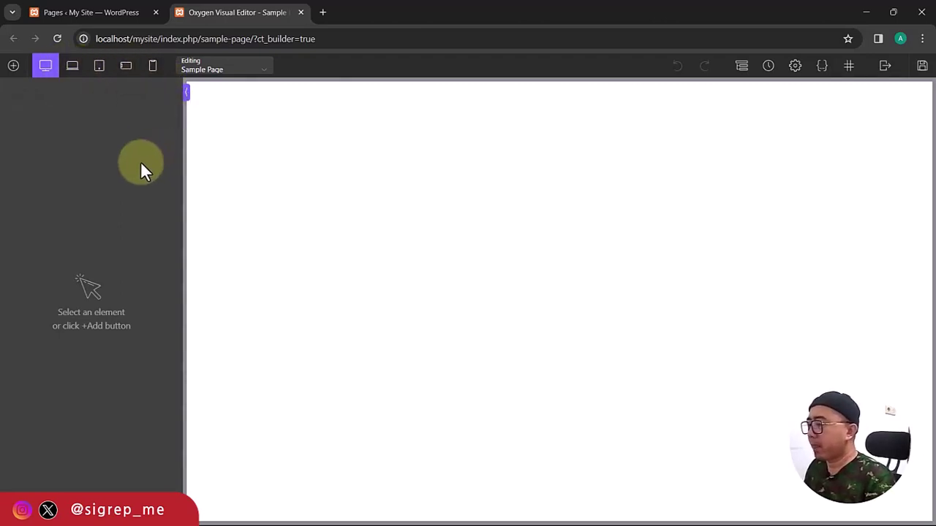
Add a new color set named "Default Color" to the colors in the Global Styles.
left_click(743, 73)
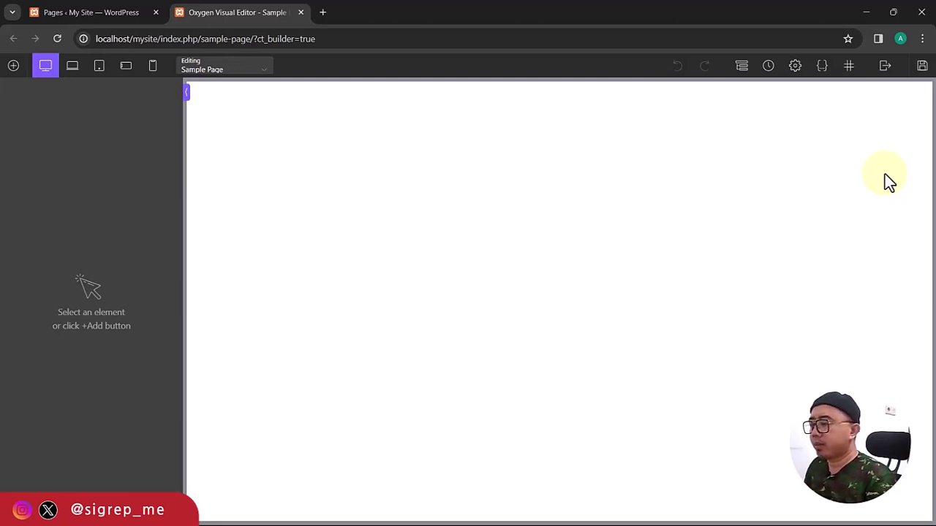
left_click(796, 69)
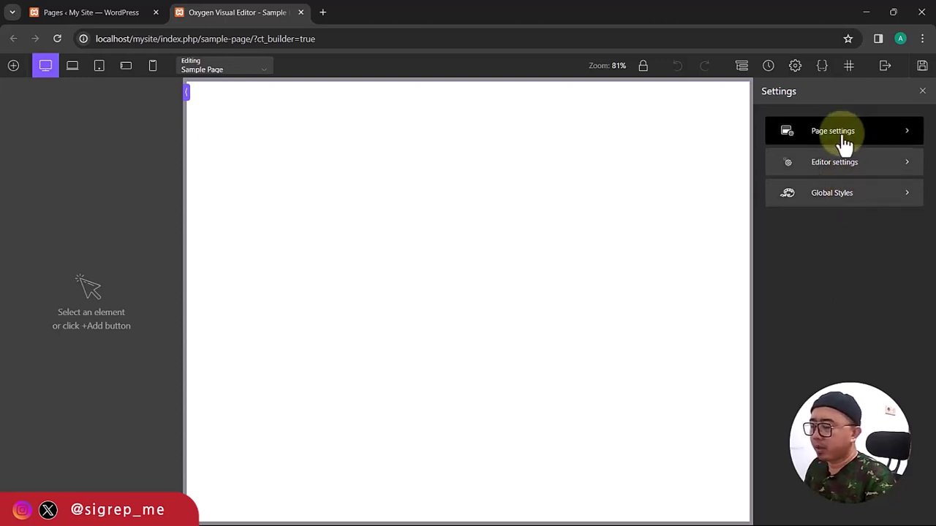
left_click(846, 202)
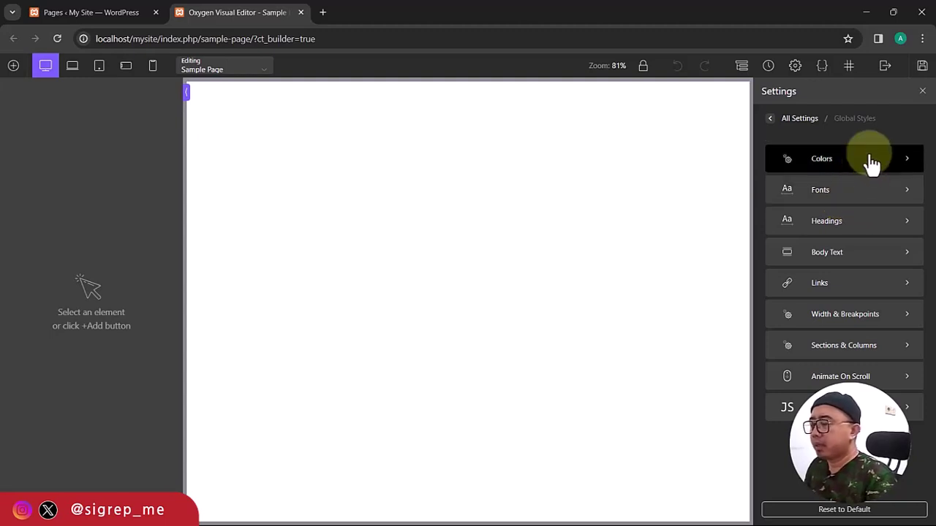
left_click(858, 168)
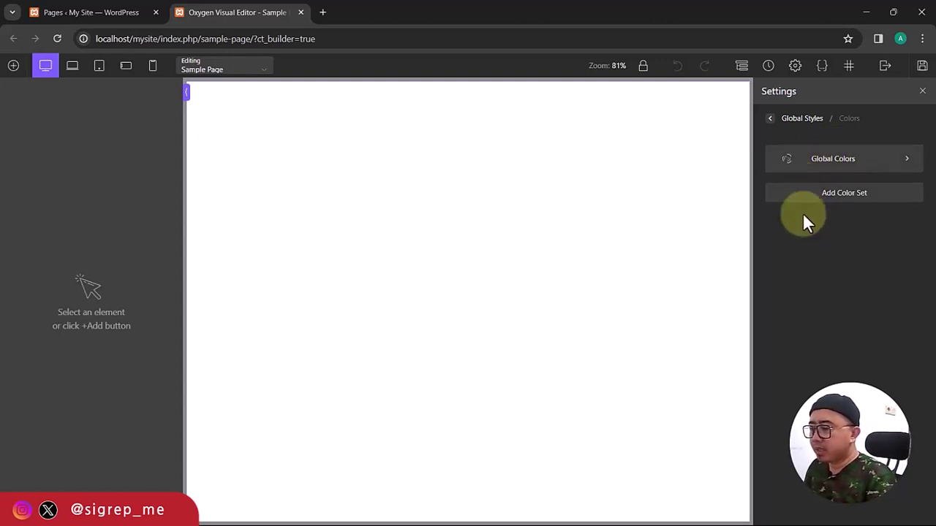
left_click(853, 198)
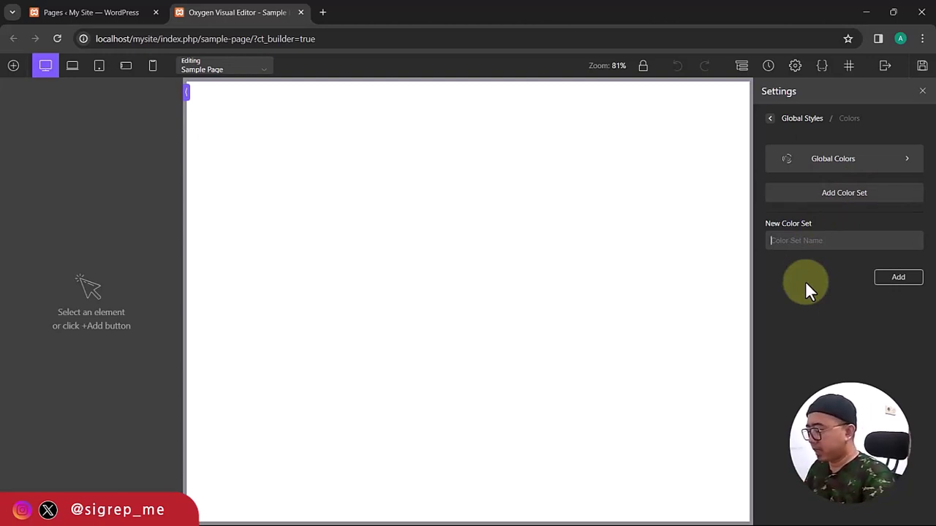
type("De")
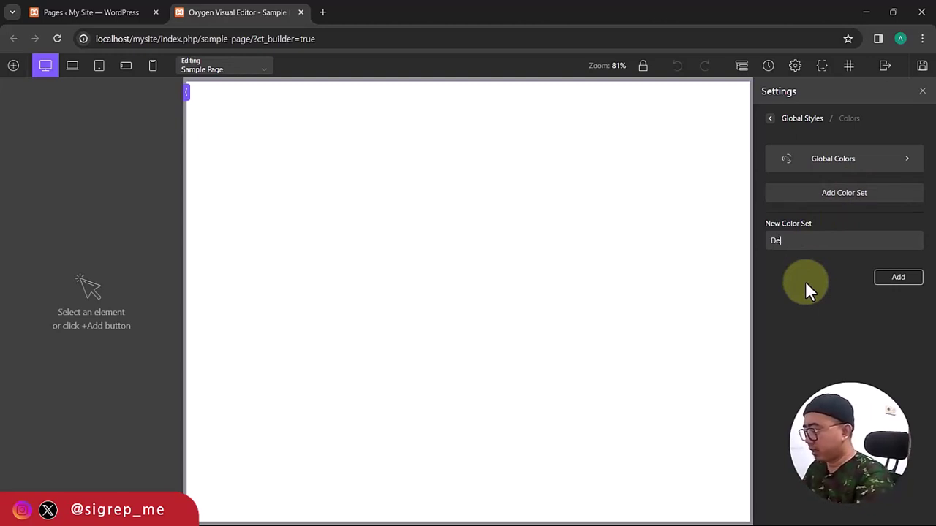
type("fault ")
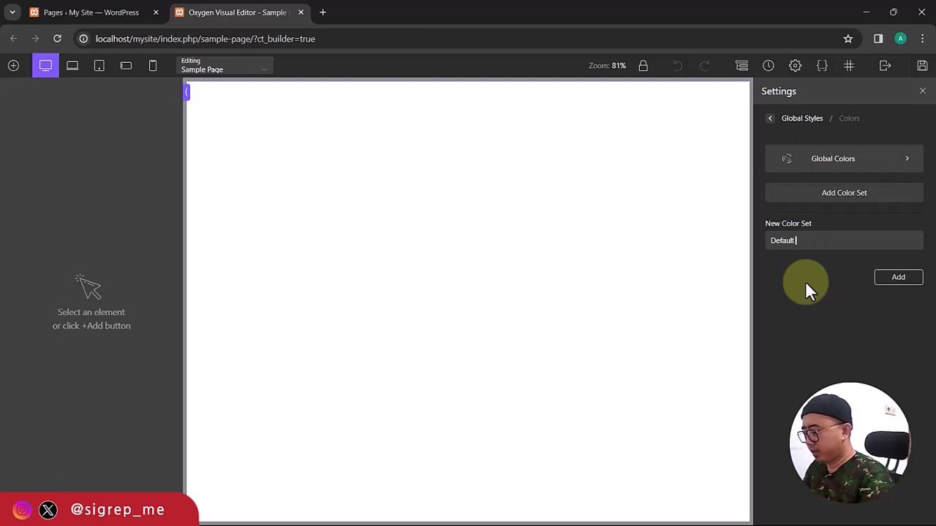
type("Color")
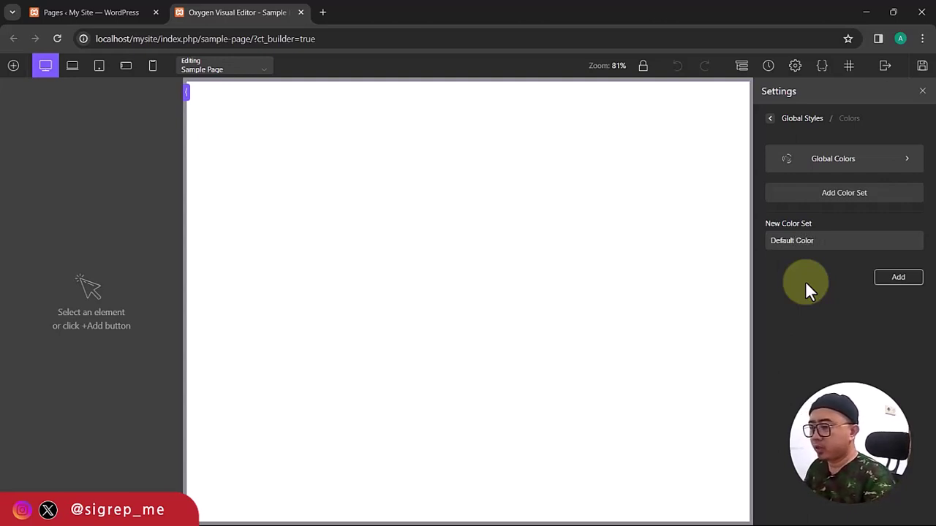
left_click(887, 280)
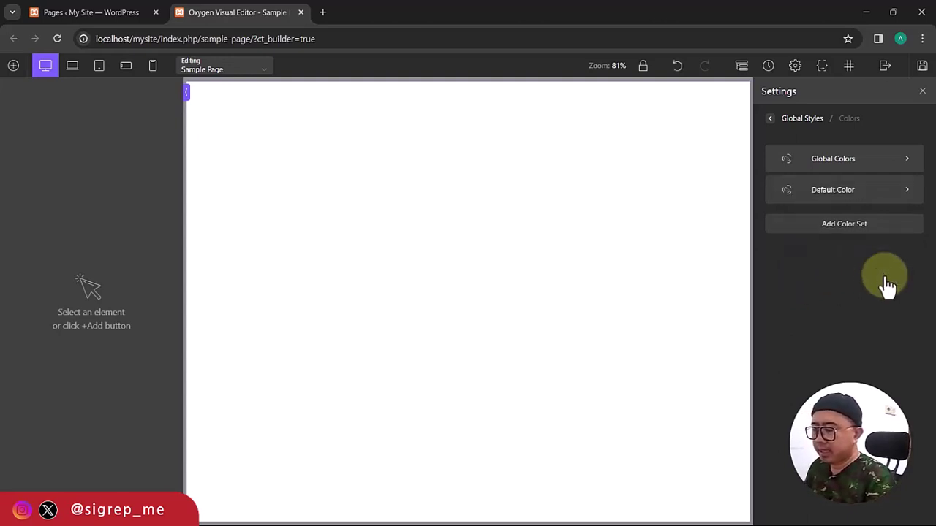
Add a color named "Black" with the value #282121 to the Default Color set.
left_click(841, 192)
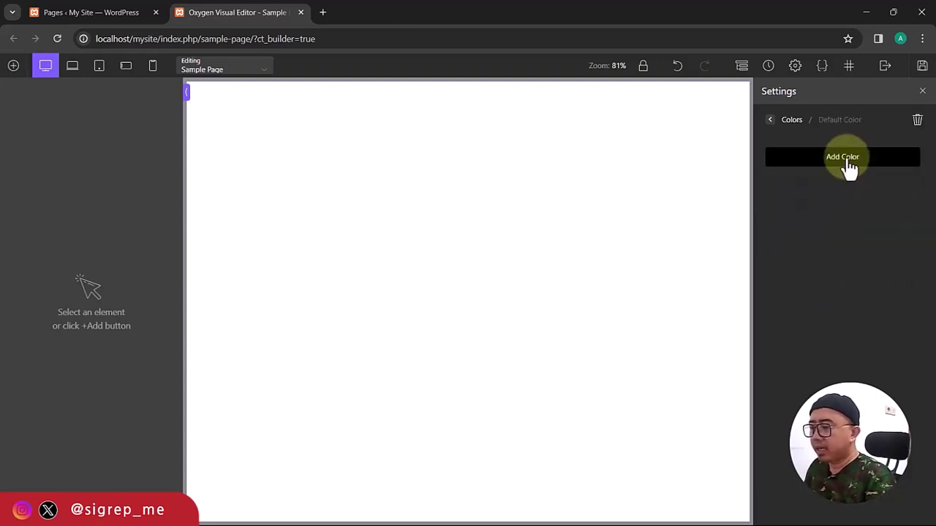
left_click(848, 161)
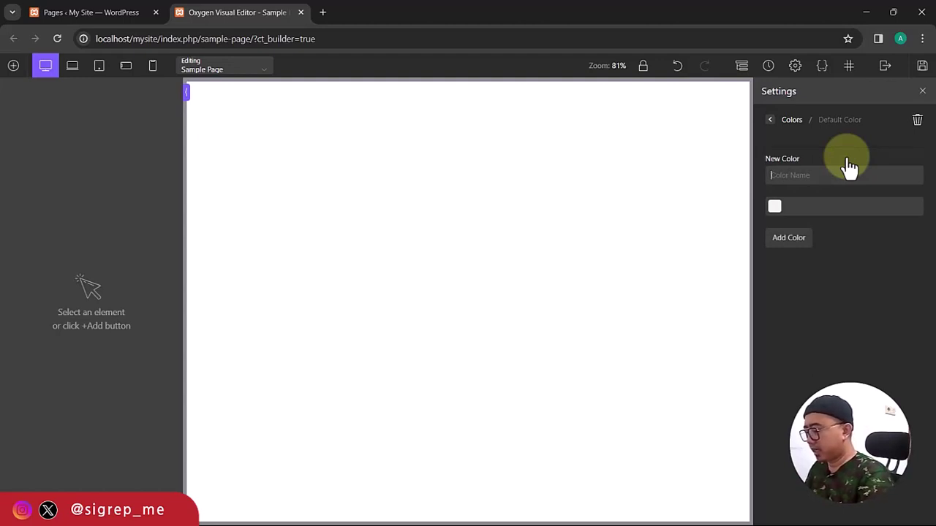
type("B")
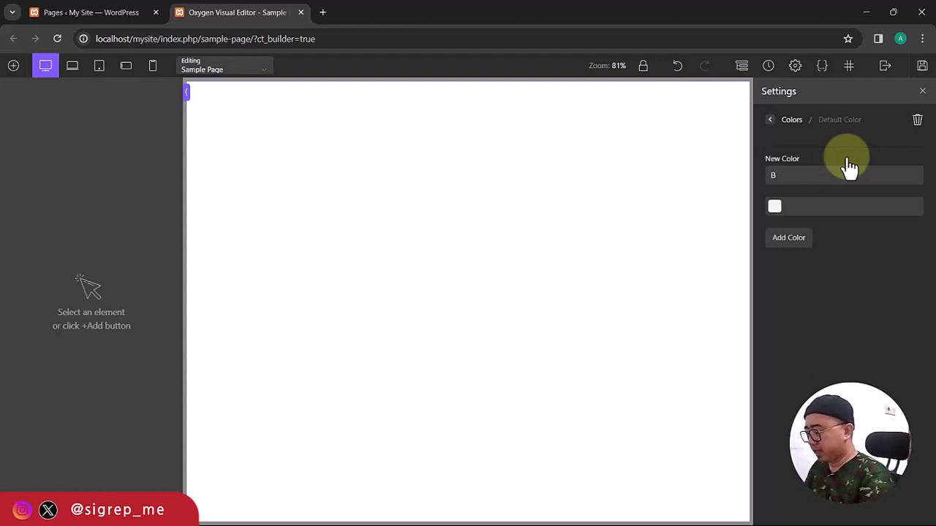
type("lack")
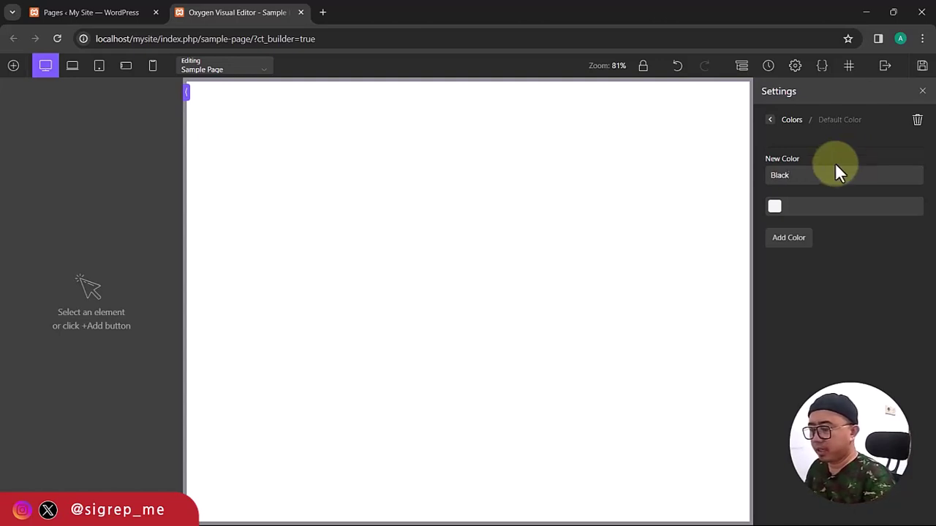
left_click(776, 212)
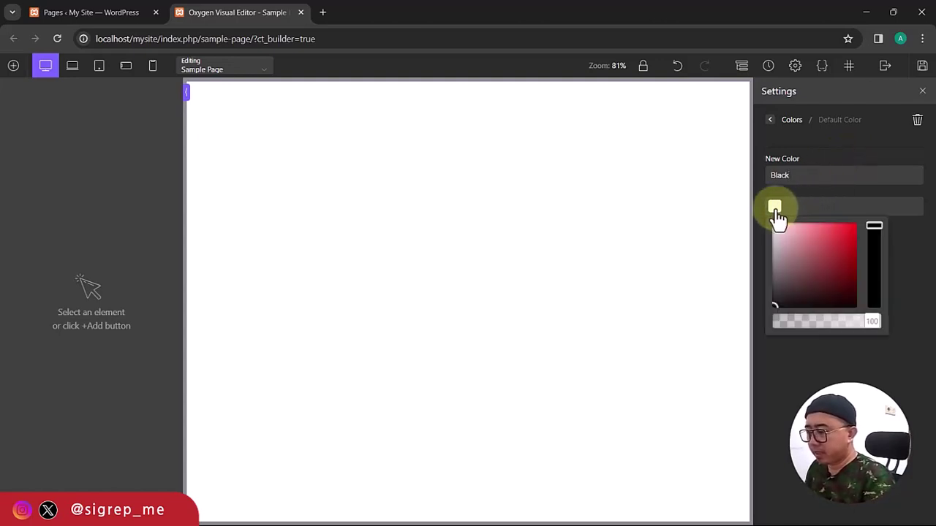
left_click(813, 304)
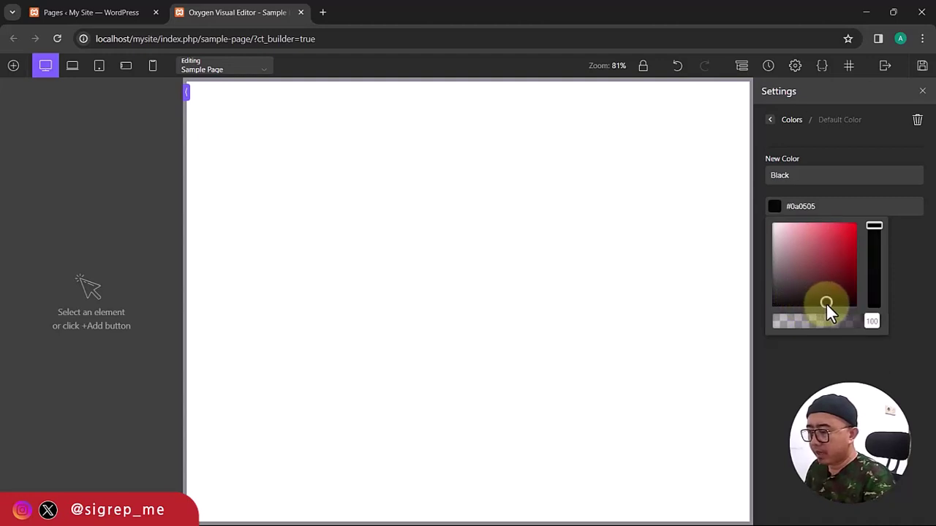
left_click(808, 301)
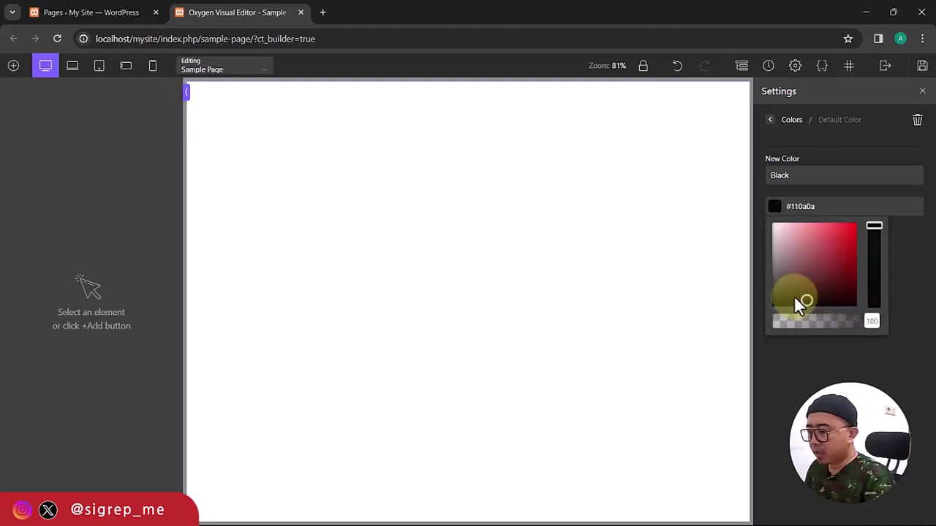
left_click(787, 294)
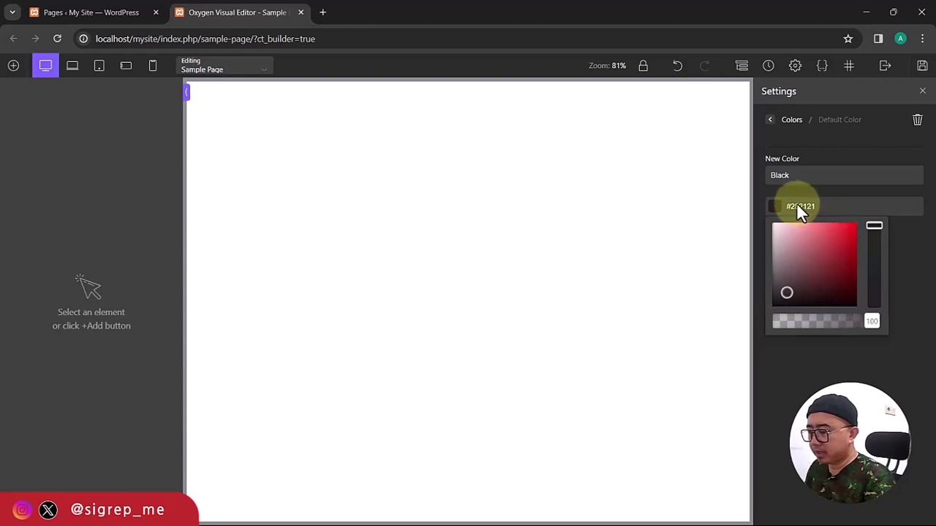
left_click(777, 209)
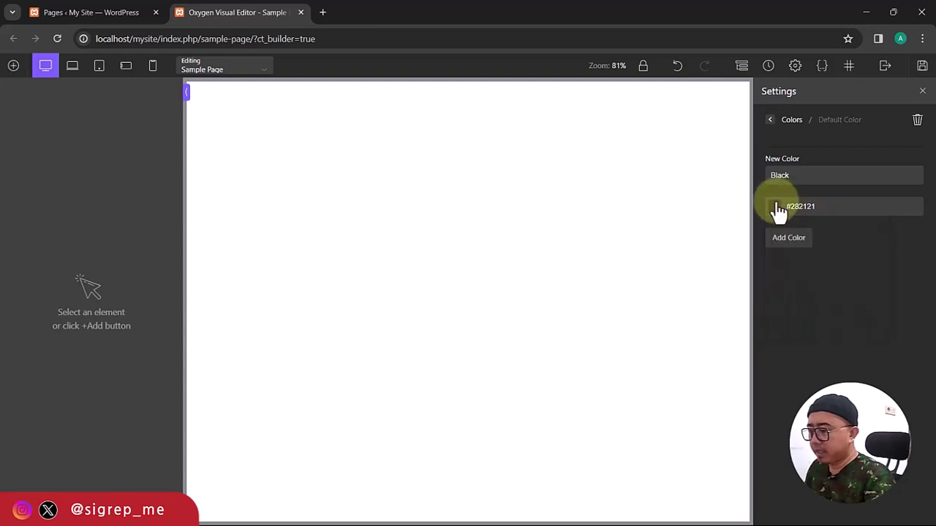
left_click(798, 246)
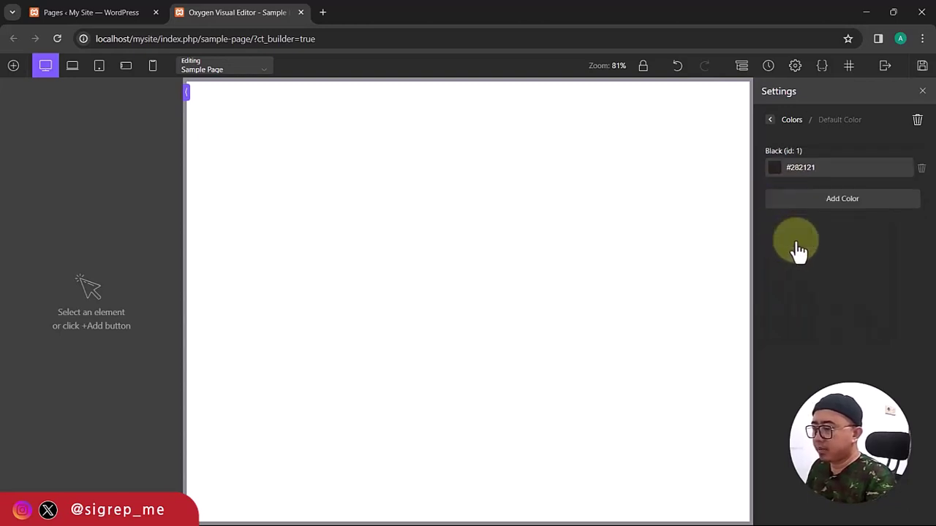
Add a color named "Red" with the value #e02828 to the Default Color set.
left_click(825, 207)
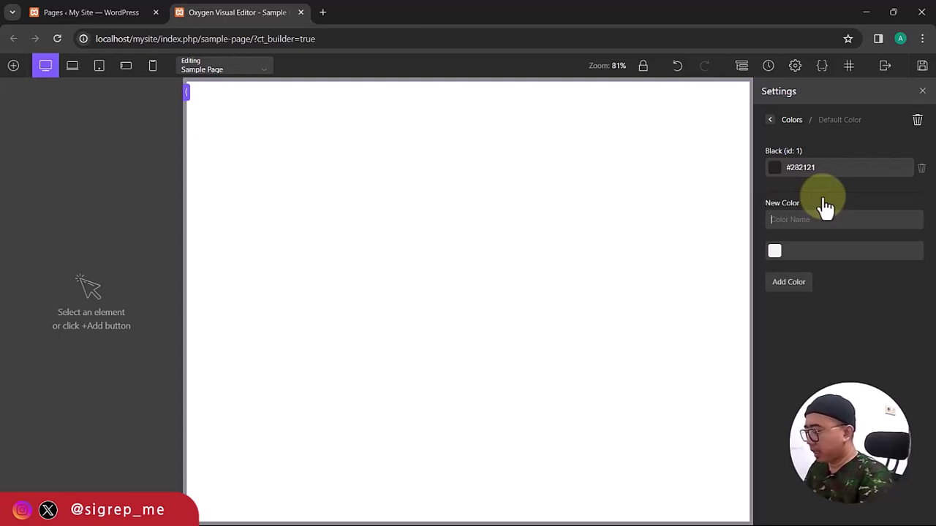
type("Red")
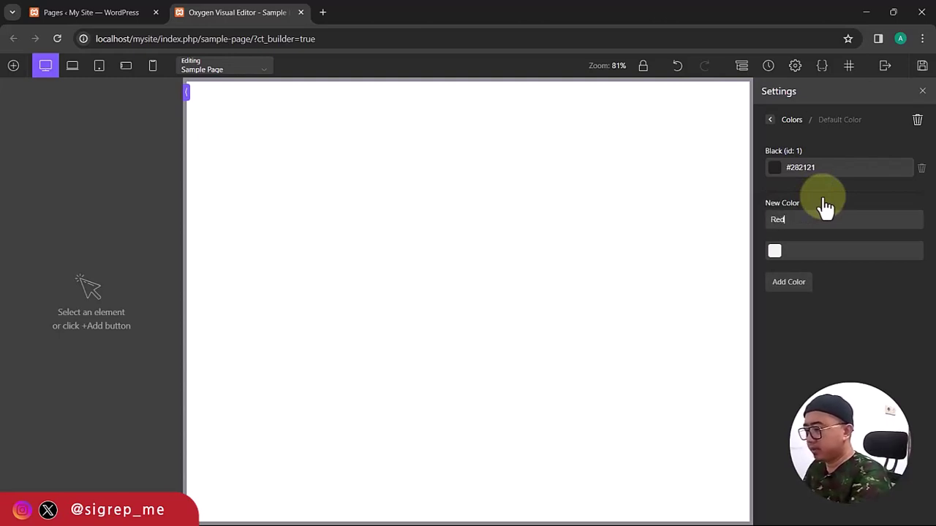
left_click(775, 254)
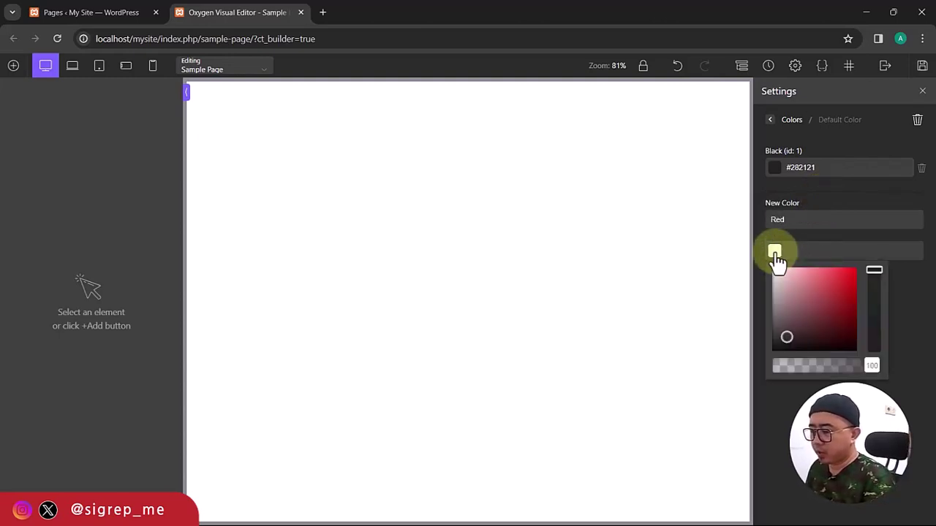
left_click(837, 282)
left_click(842, 276)
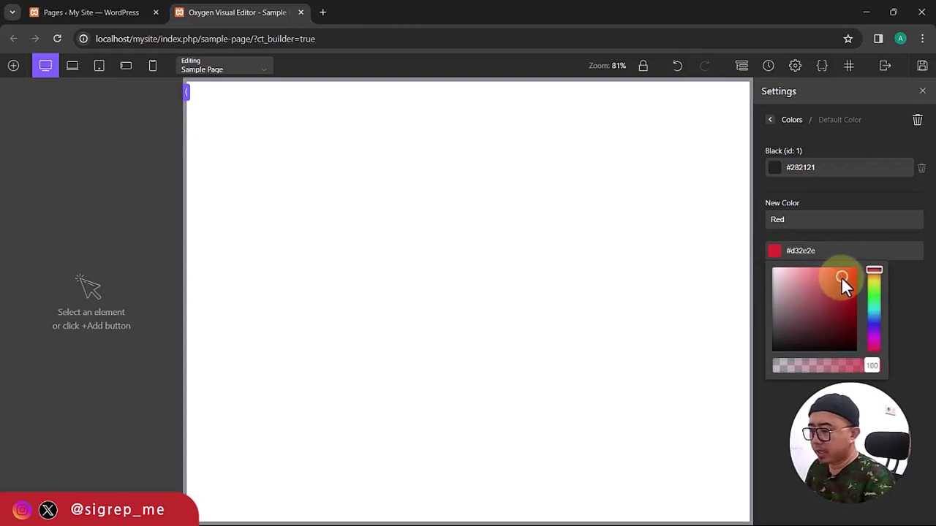
left_click(775, 256)
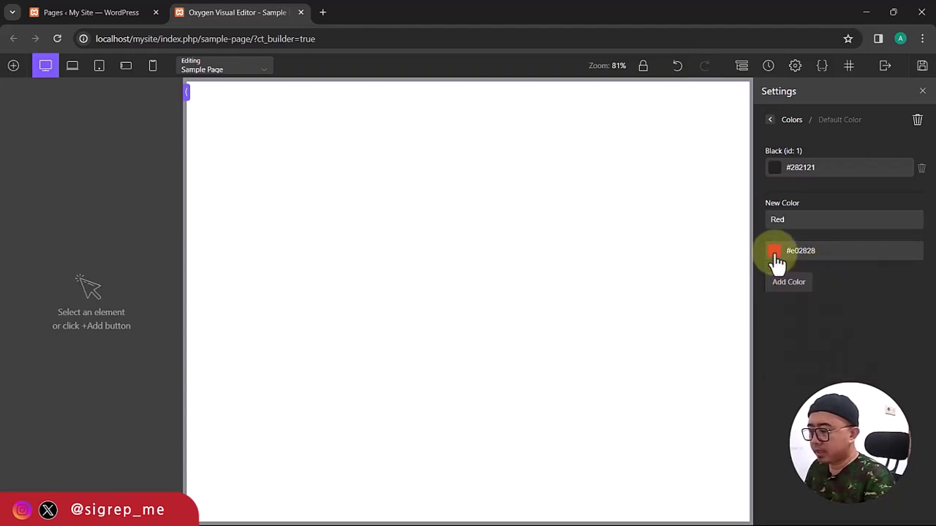
left_click(795, 293)
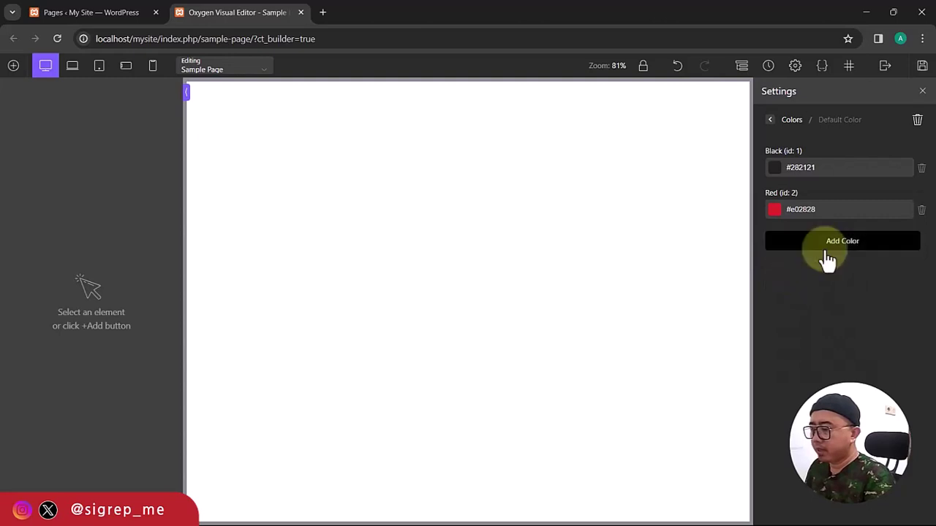
Add a color named "Green" with the value #a3e028 to the Default Color set and return to the color sets list.
left_click(843, 245)
left_click(823, 260)
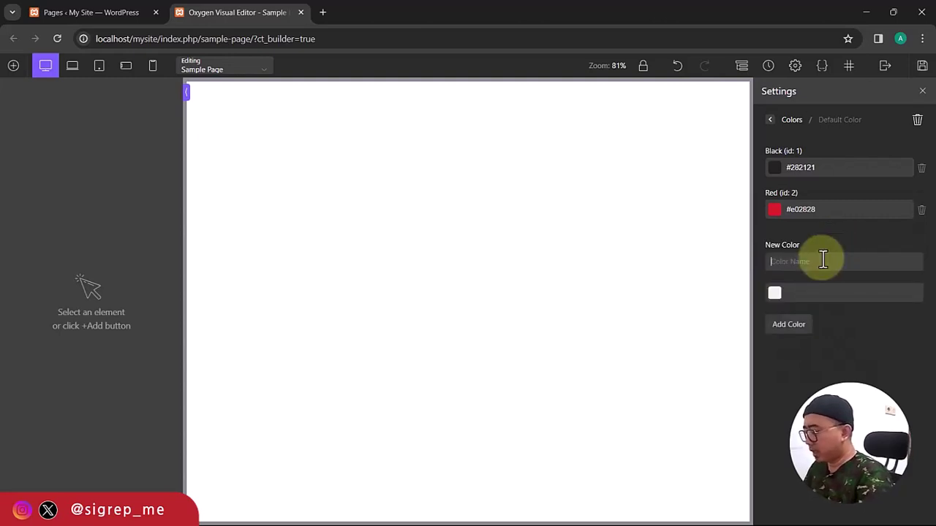
type("Green")
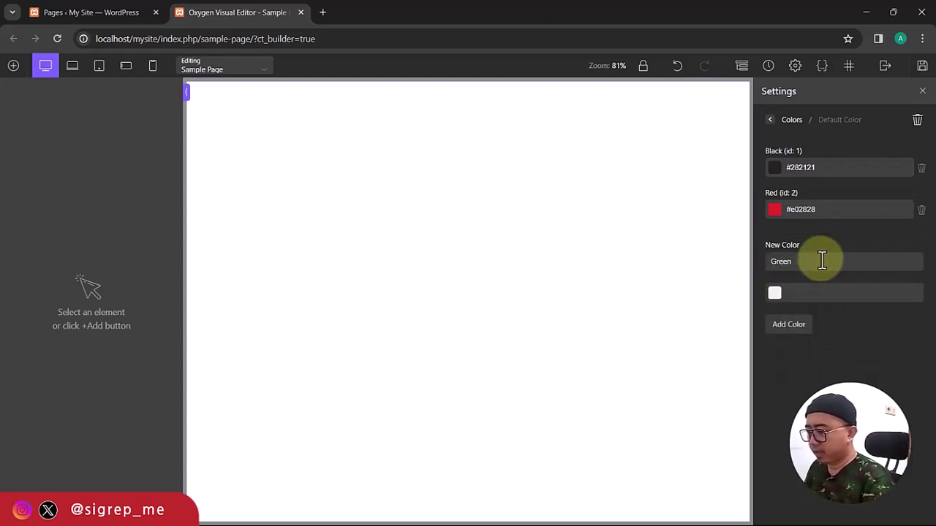
left_click(774, 295)
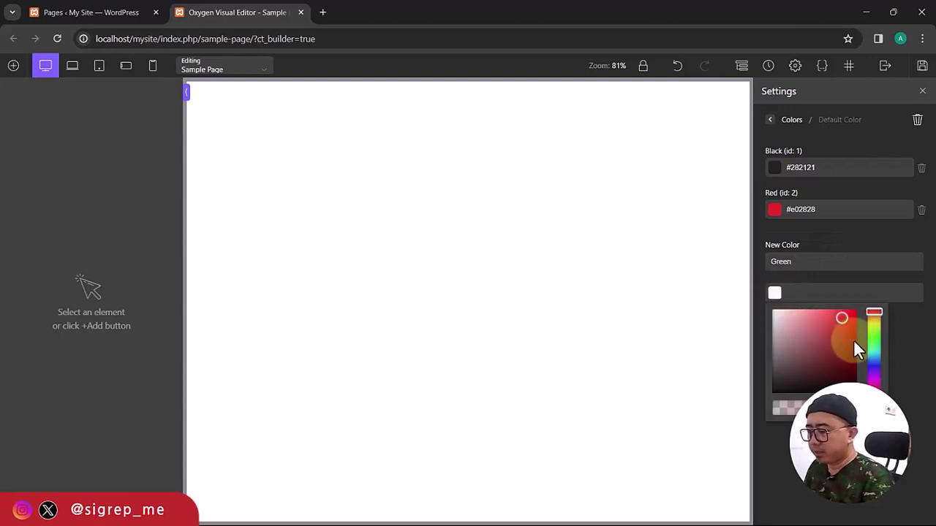
left_click(872, 334)
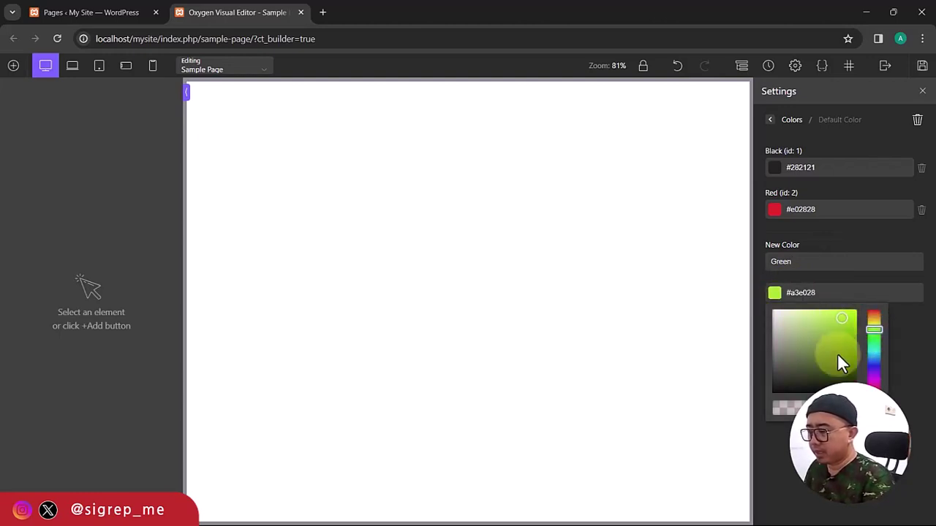
left_click(777, 296)
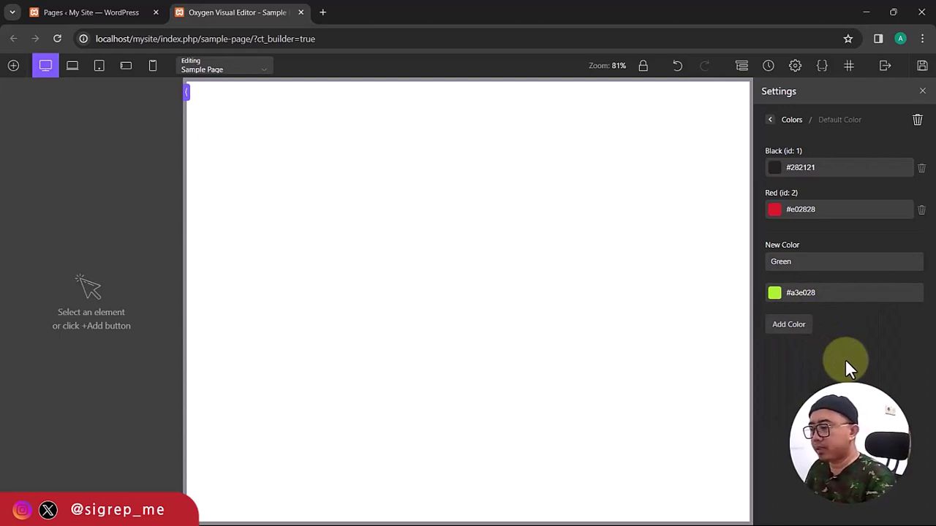
left_click(799, 329)
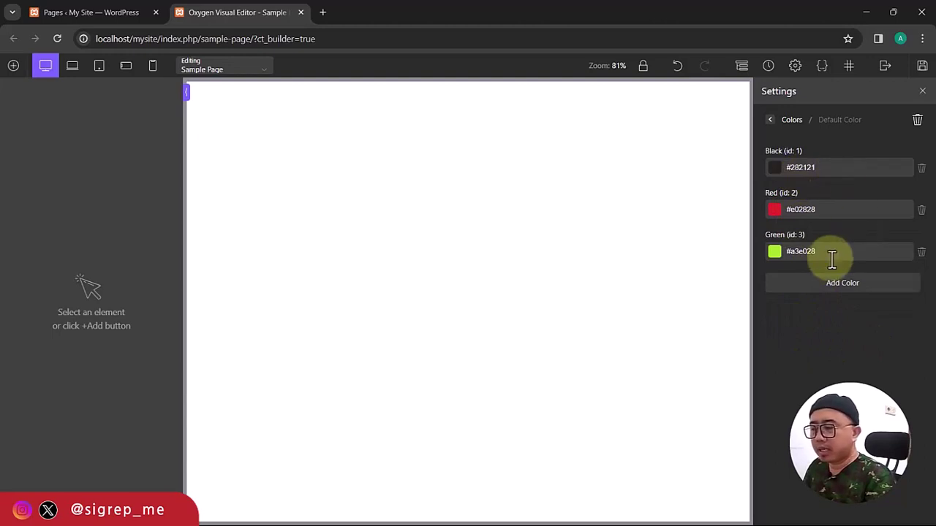
left_click(791, 122)
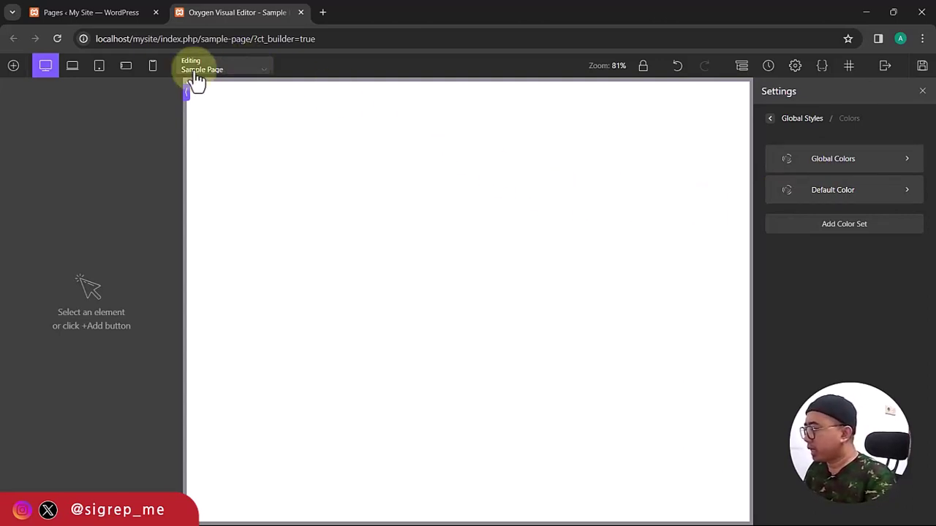
Add a Section to the empty Sample Page and display the page structure.
left_click(13, 67)
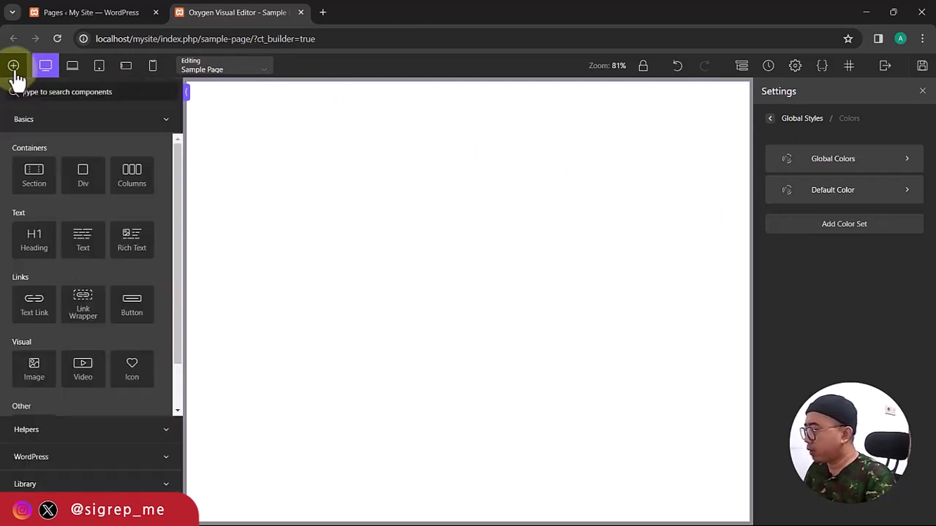
left_click(36, 183)
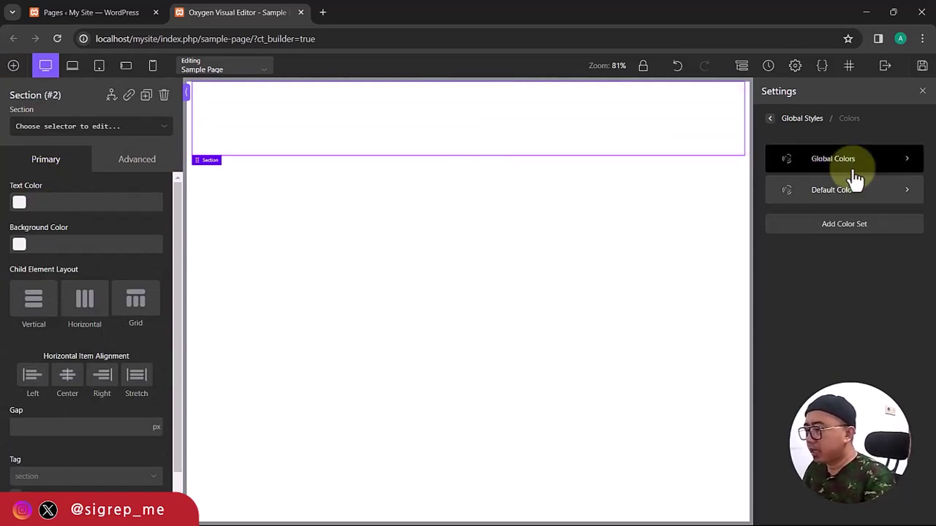
left_click(741, 65)
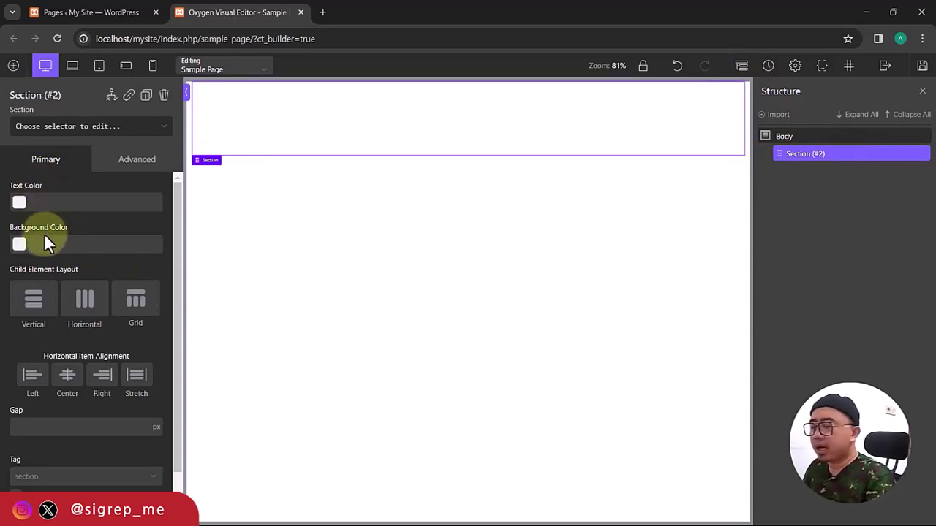
Try the Default Color set's Green as the section's background color, then set the background to its Red.
left_click(19, 246)
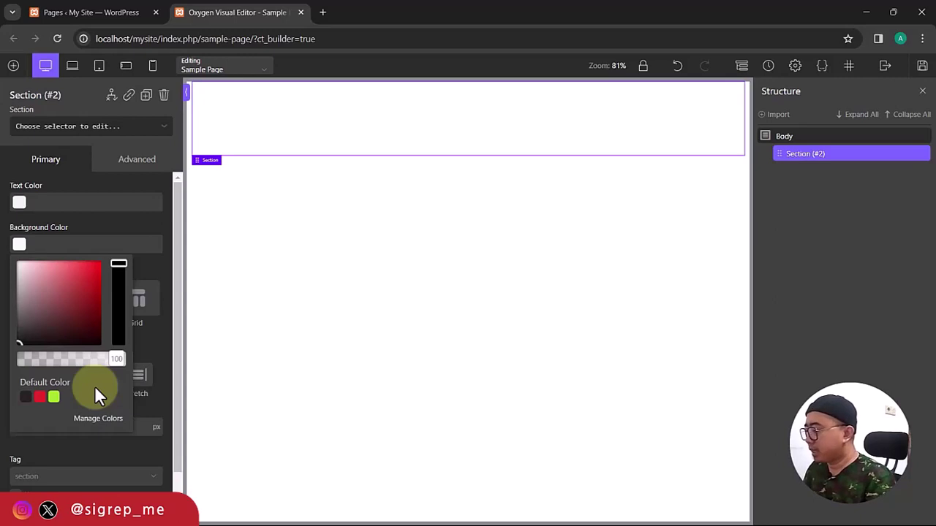
left_click(54, 397)
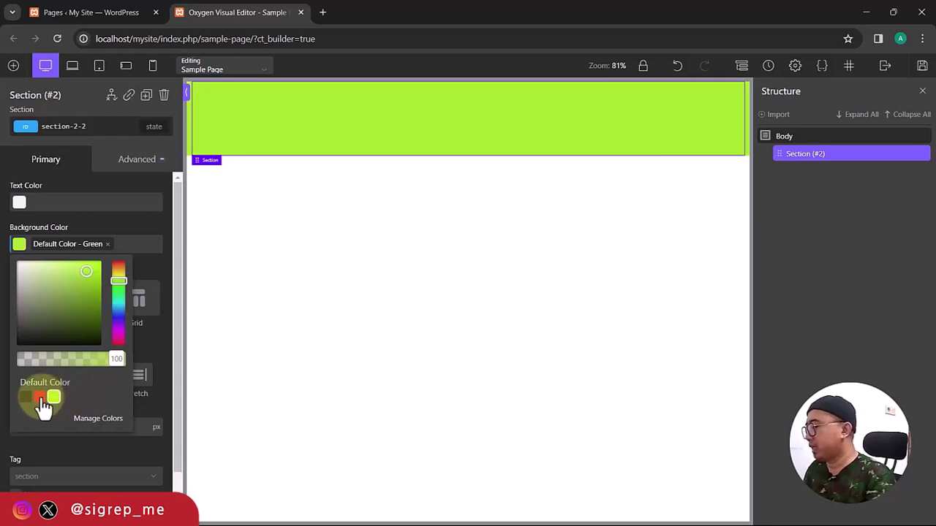
left_click(40, 398)
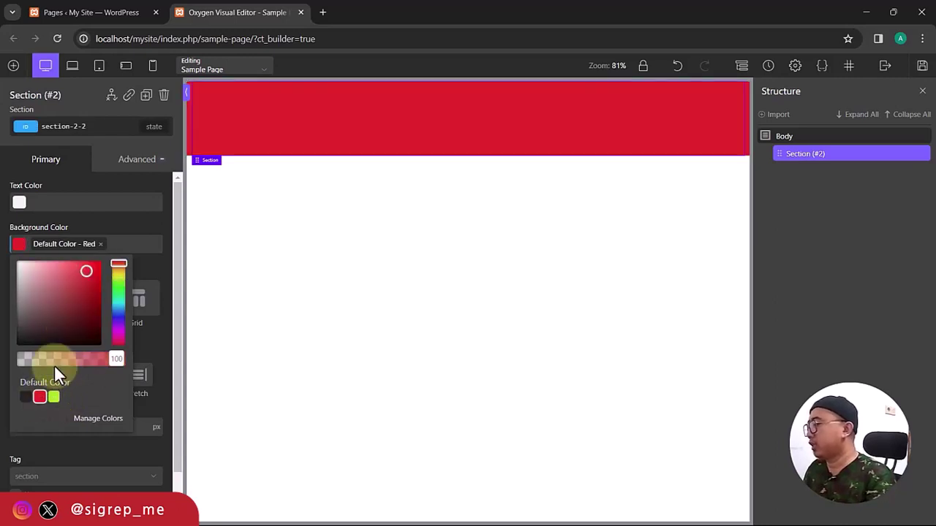
left_click(19, 244)
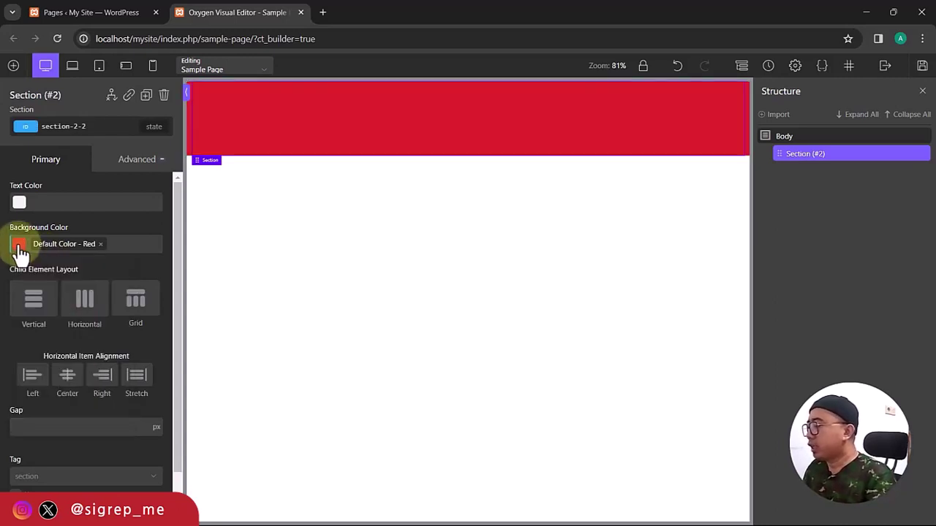
Set the Text font in the Global Styles to "Arial, Helvetica, sans-serif".
left_click(795, 66)
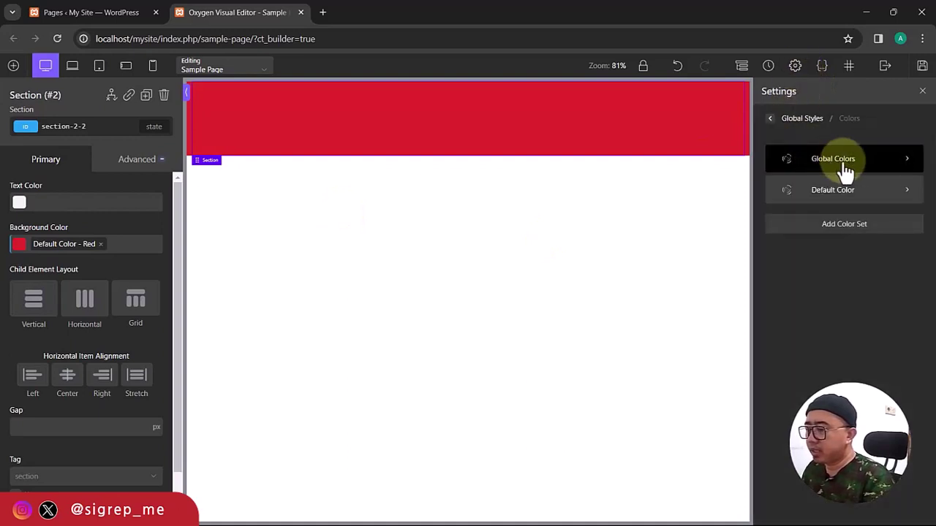
left_click(802, 123)
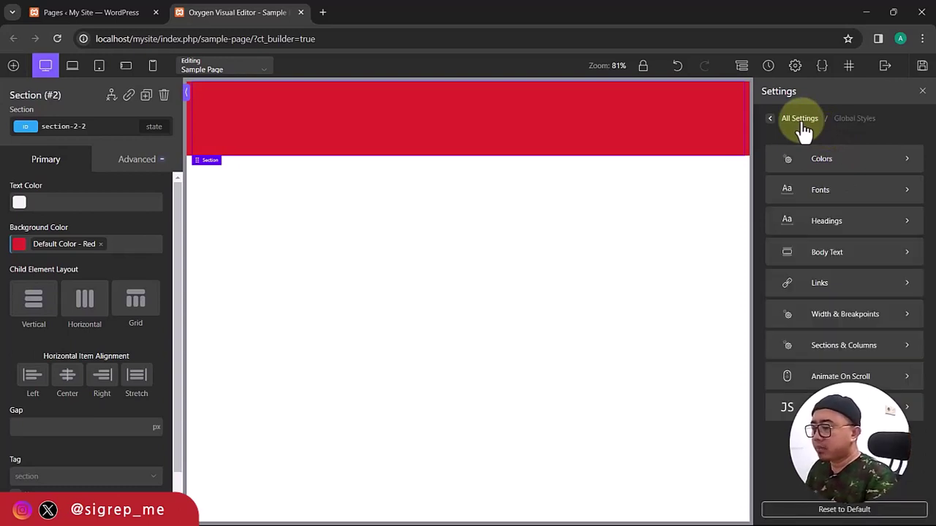
left_click(856, 191)
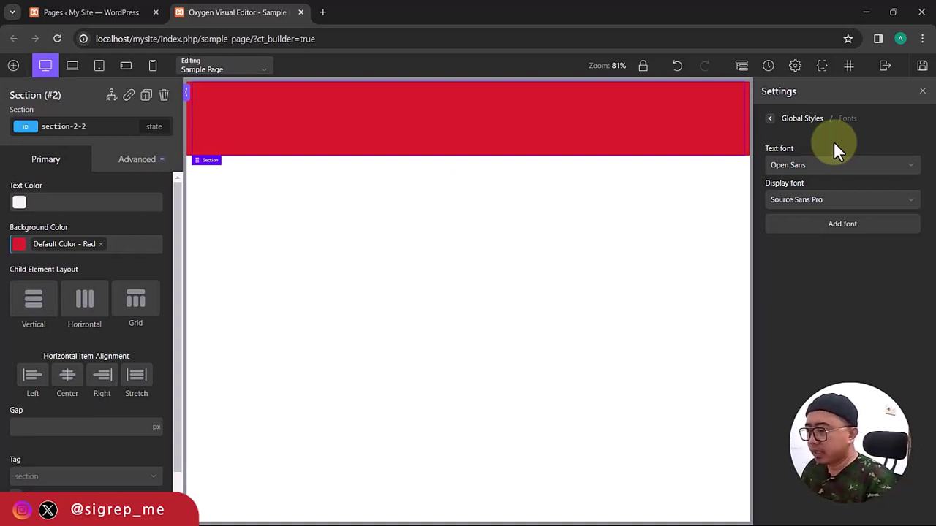
left_click(913, 172)
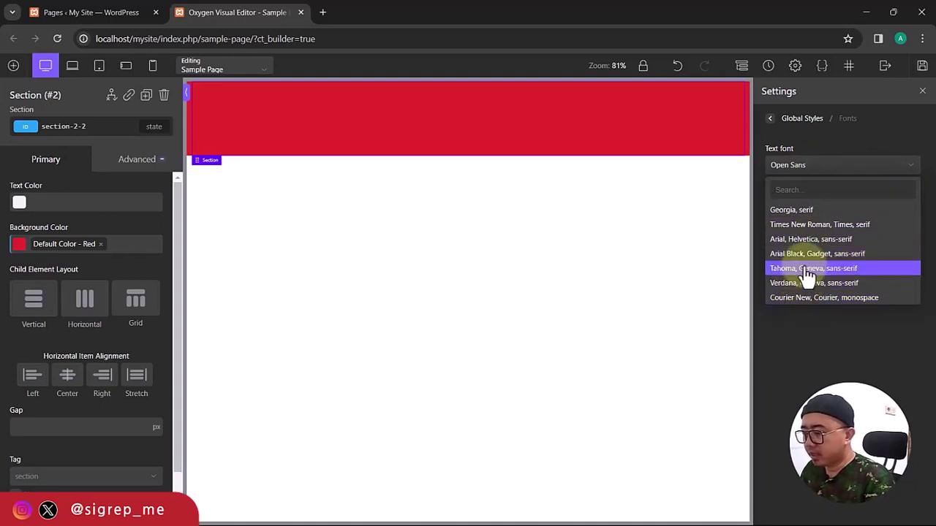
left_click(810, 242)
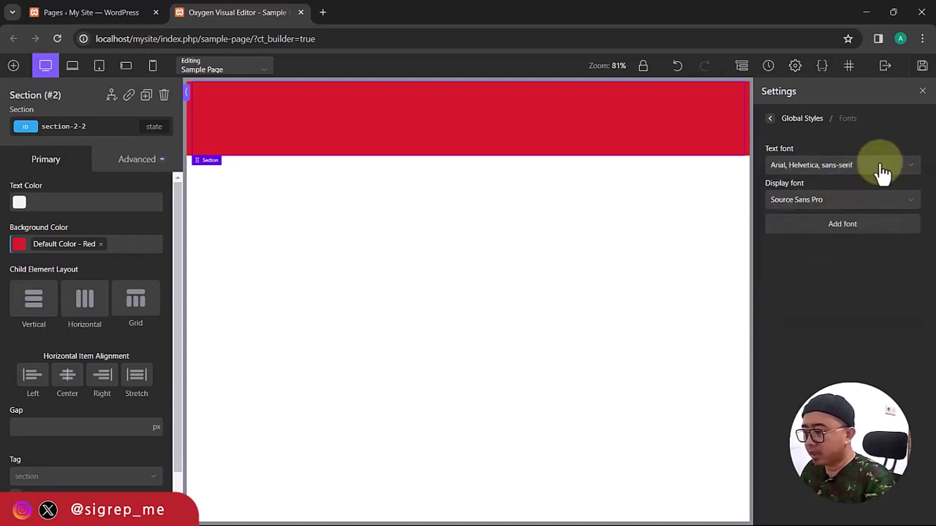
Search the Text font choices for "lat", clear the search and set the Text font to "Tahoma, Geneva, sans-serif".
left_click(904, 171)
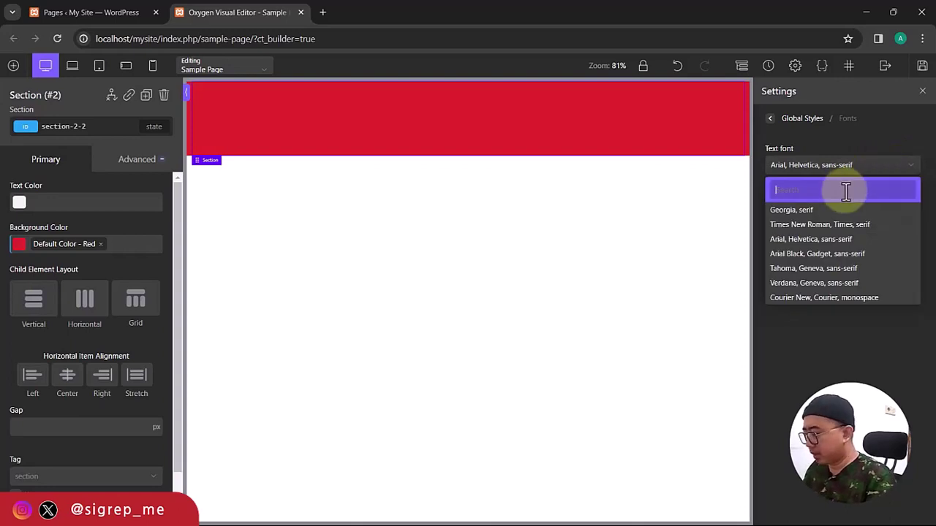
type("lat")
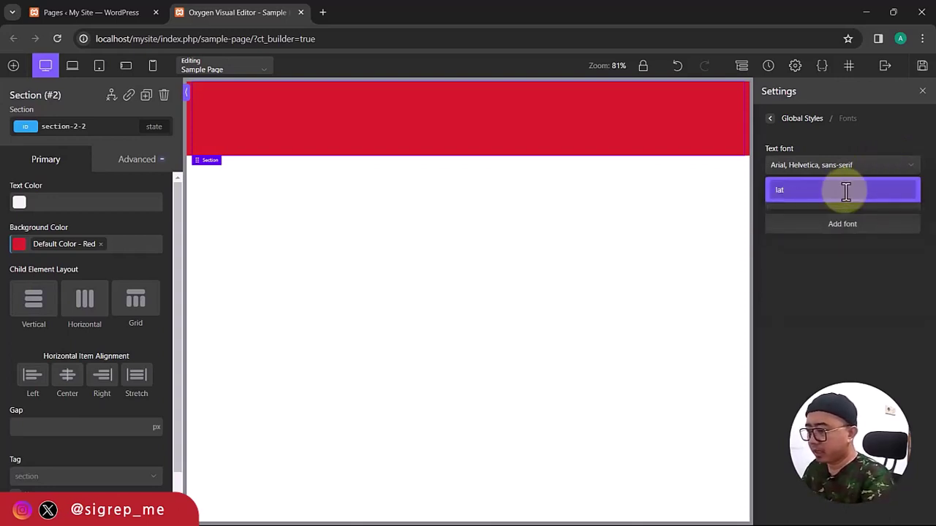
key("BackSpace")
key("BackSpace")
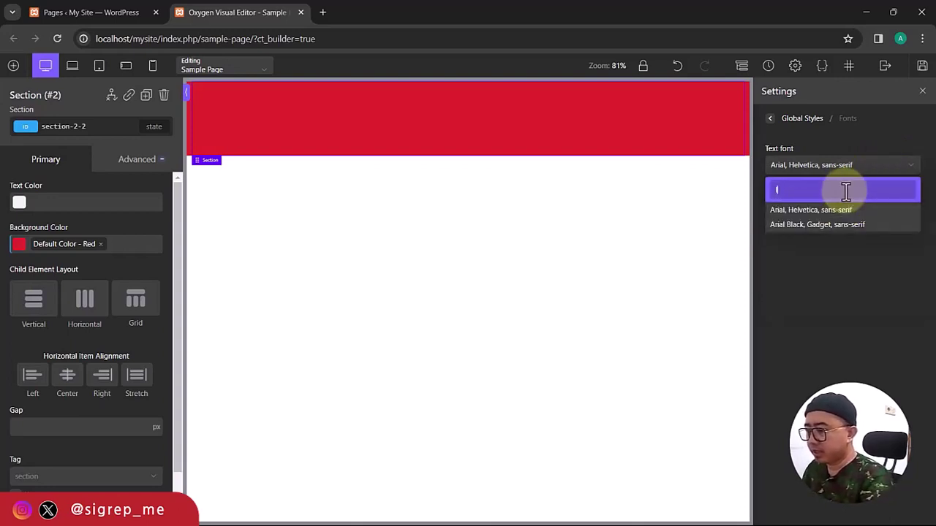
key("BackSpace")
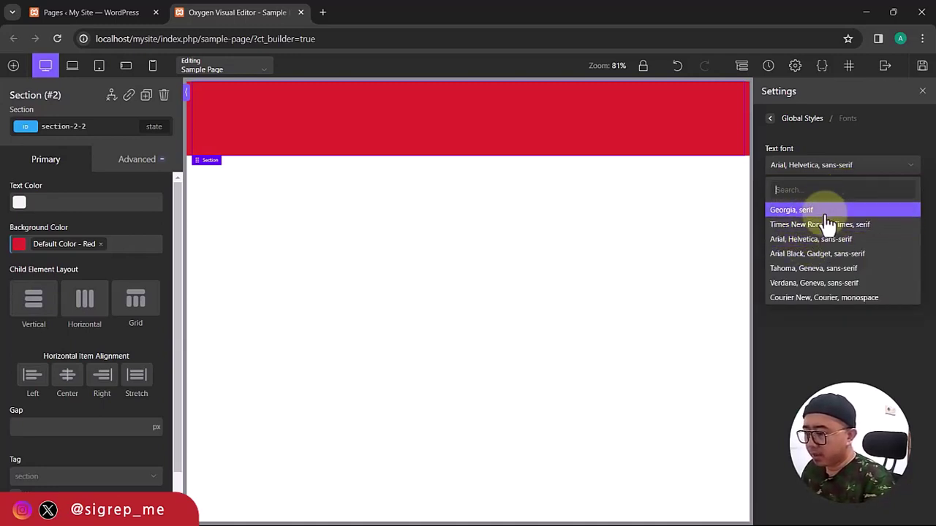
left_click(823, 270)
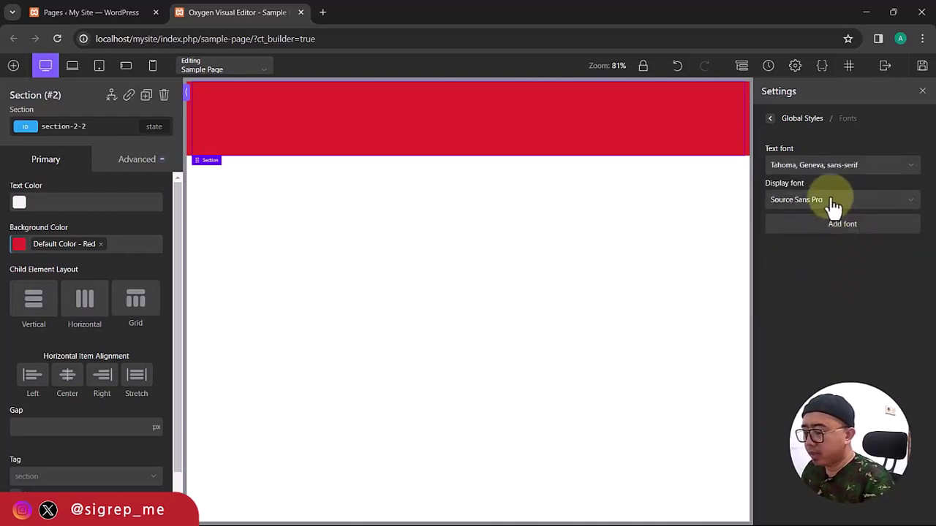
Set the Display font to "Tahoma, Geneva, sans-serif" and open the custom global font prompt, dismissing it without adding a font.
left_click(834, 205)
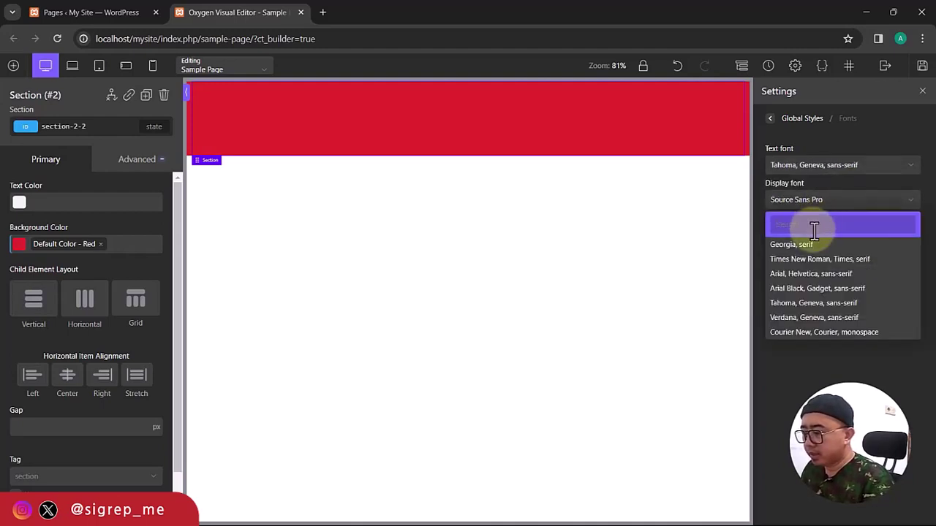
left_click(813, 304)
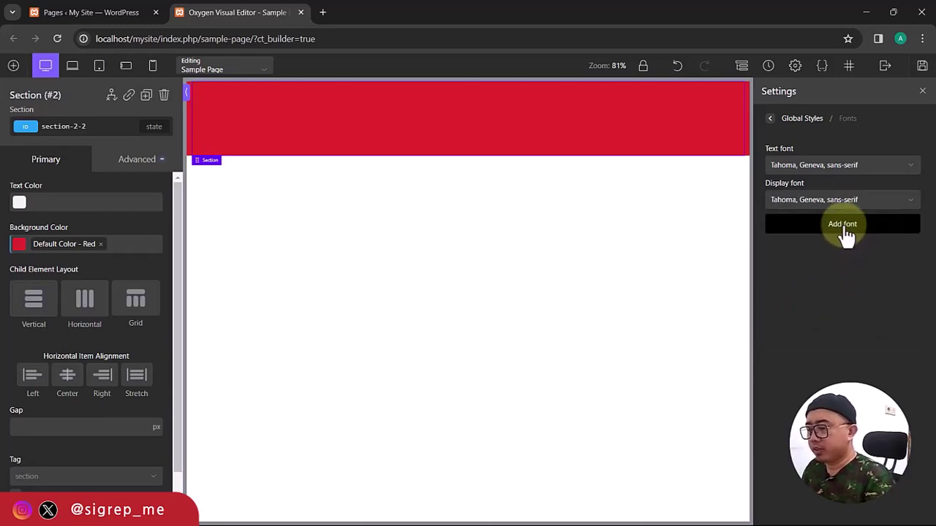
left_click(844, 231)
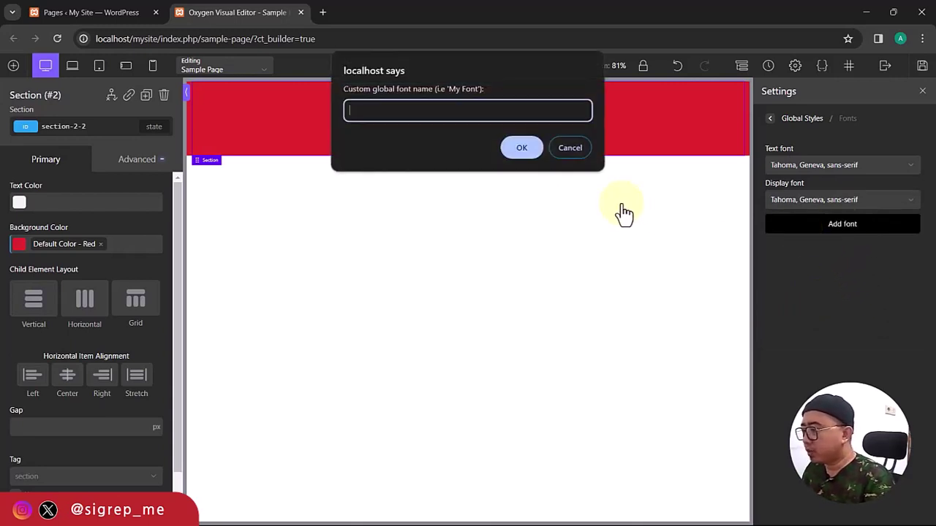
left_click(570, 148)
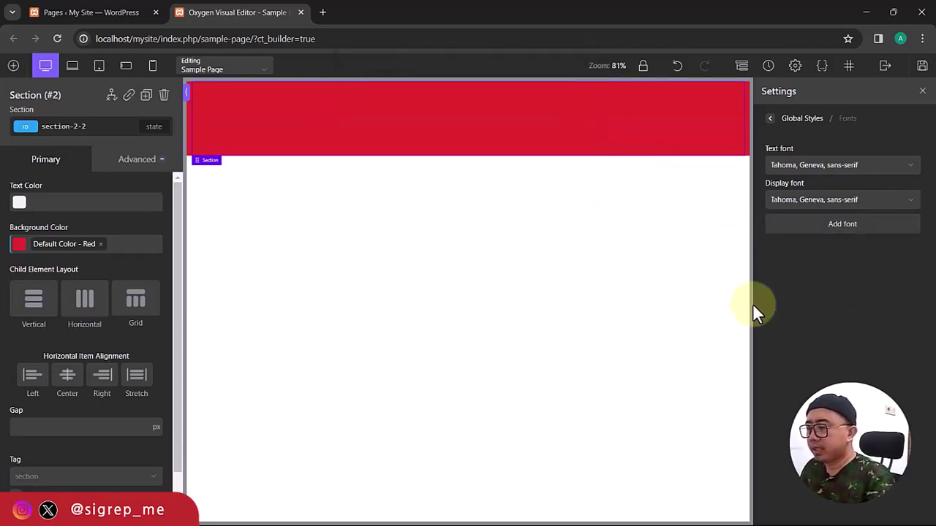
In the Headings global styles, try the Default Color set's Green for H1, then set the H1 color to its Black.
left_click(772, 121)
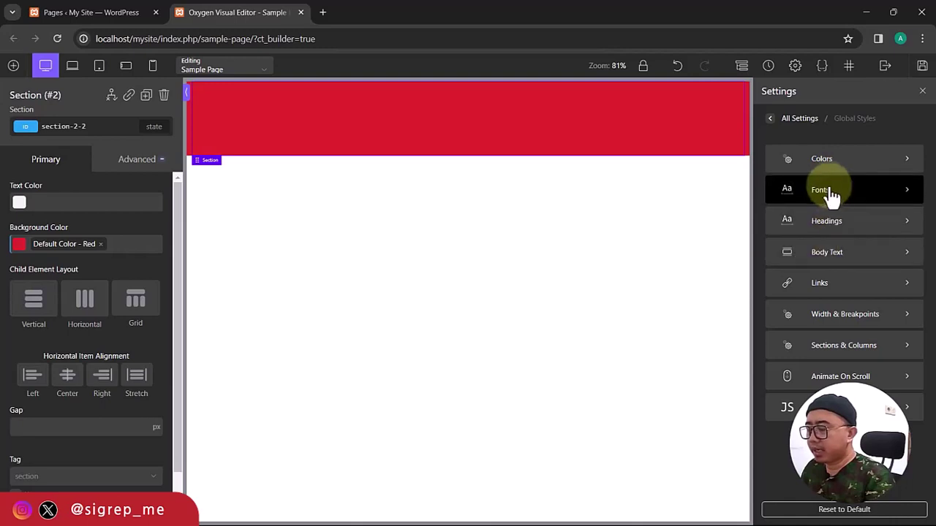
left_click(848, 226)
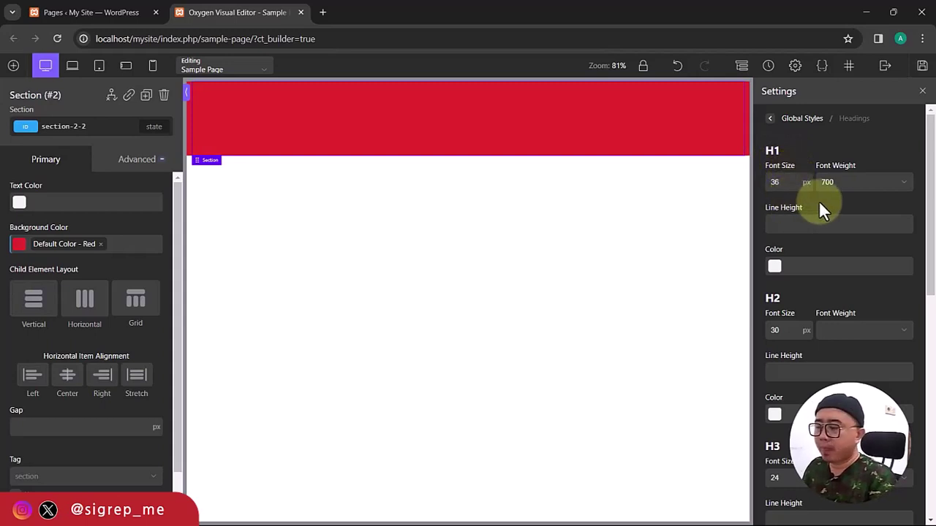
left_click(870, 191)
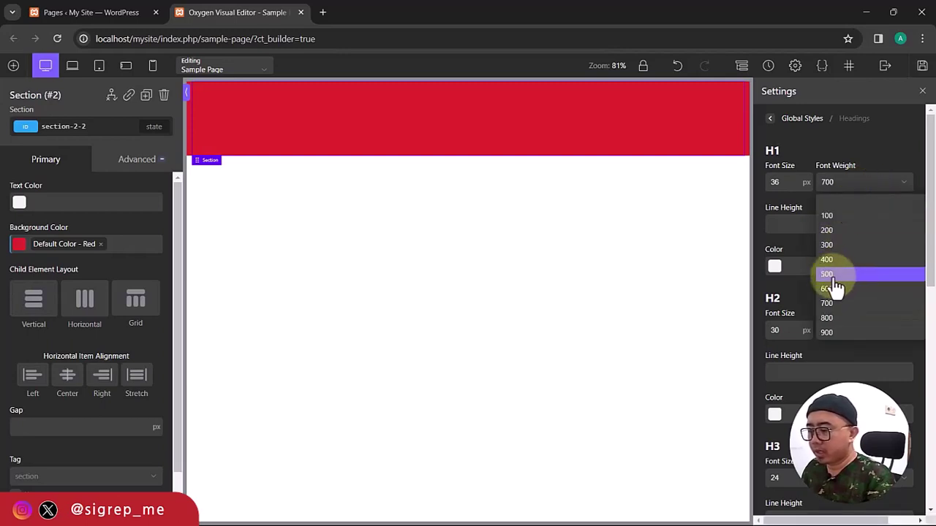
left_click(873, 193)
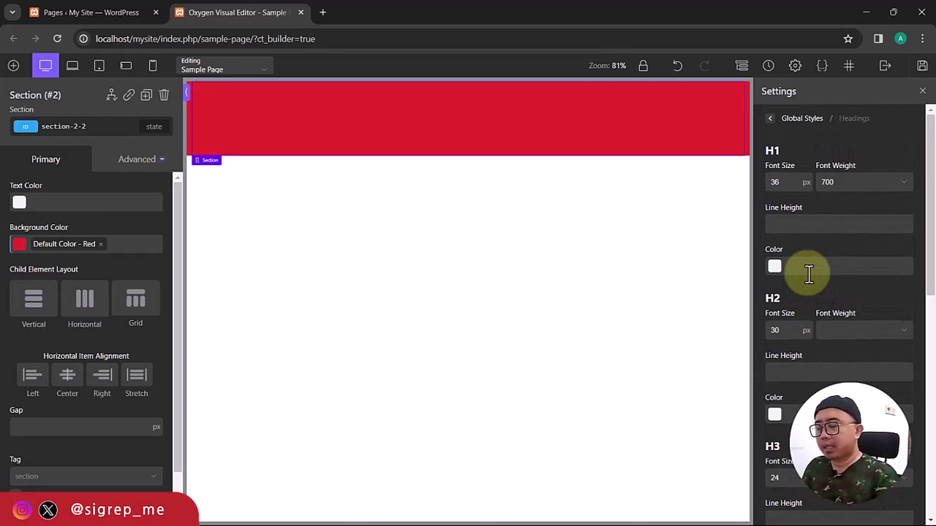
left_click(775, 269)
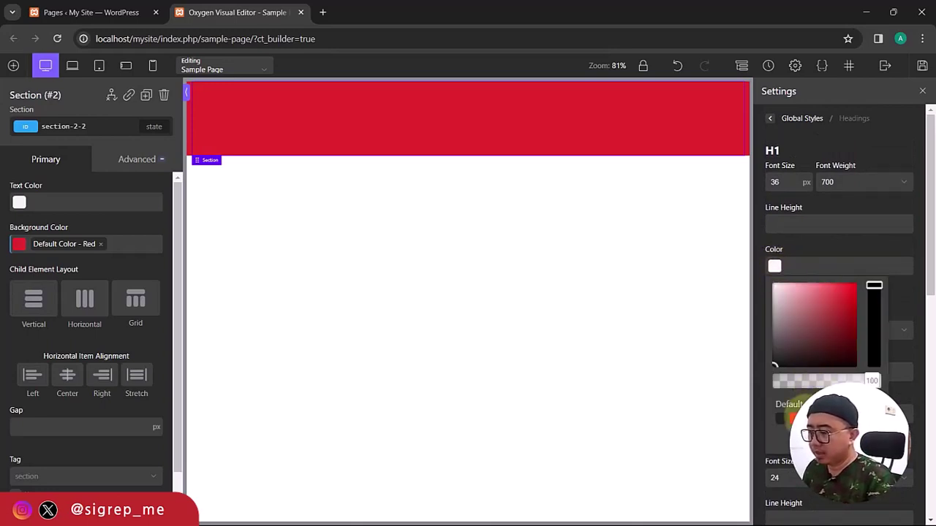
left_click(804, 417)
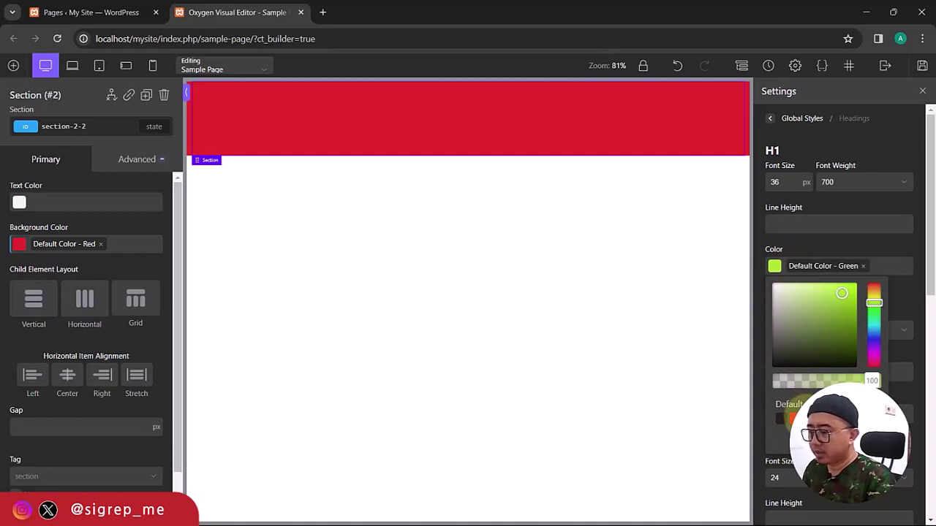
left_click(781, 420)
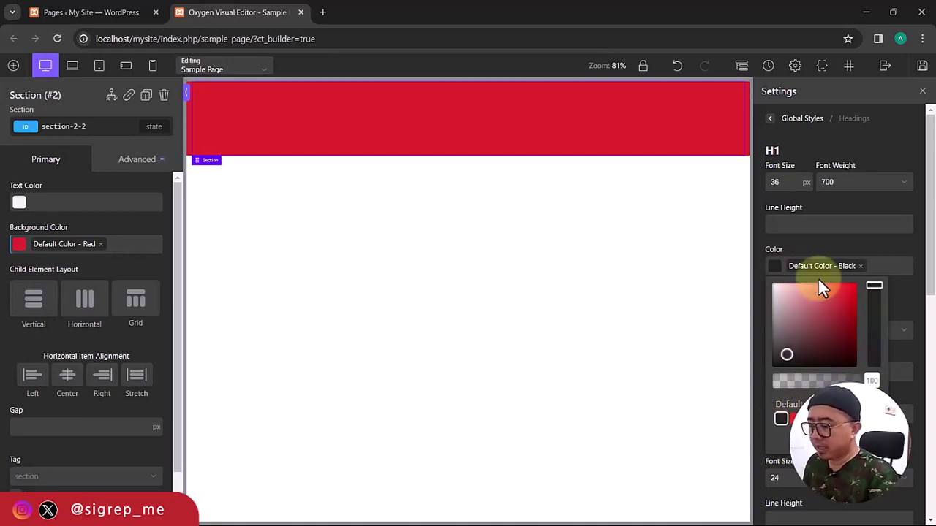
left_click(777, 276)
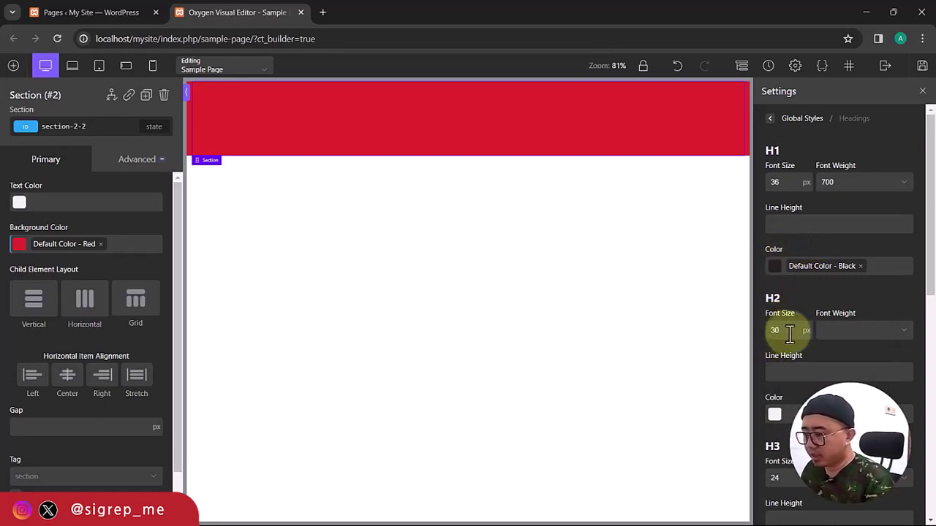
Set the H2 heading color to the Default Color set's Green and return to the Global Styles list.
left_click(775, 415)
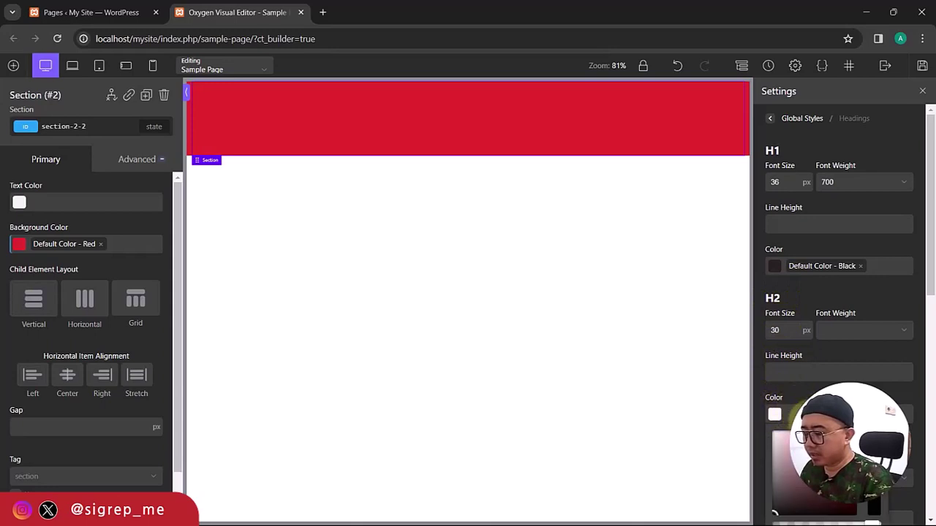
scroll(810, 495, "down", 2)
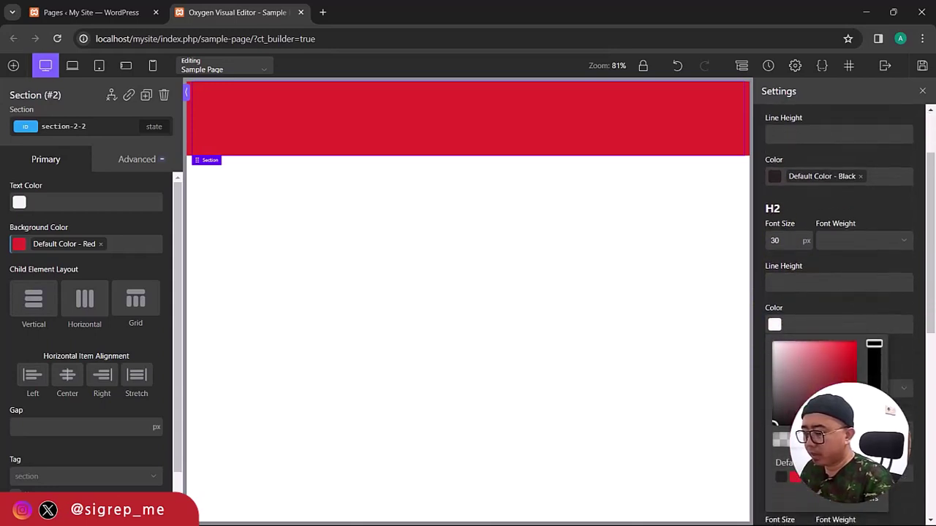
left_click(806, 478)
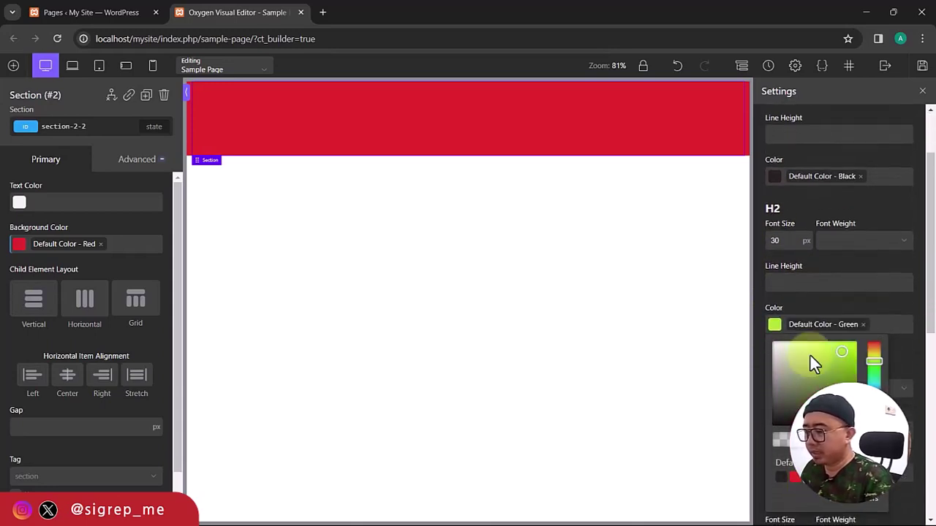
left_click(776, 330)
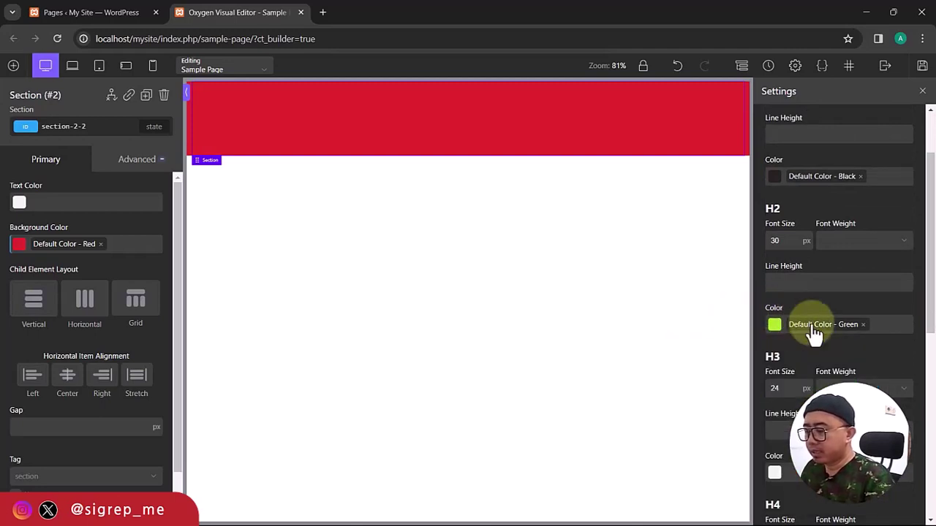
scroll(814, 333, "down", 2)
scroll(815, 333, "up", 3)
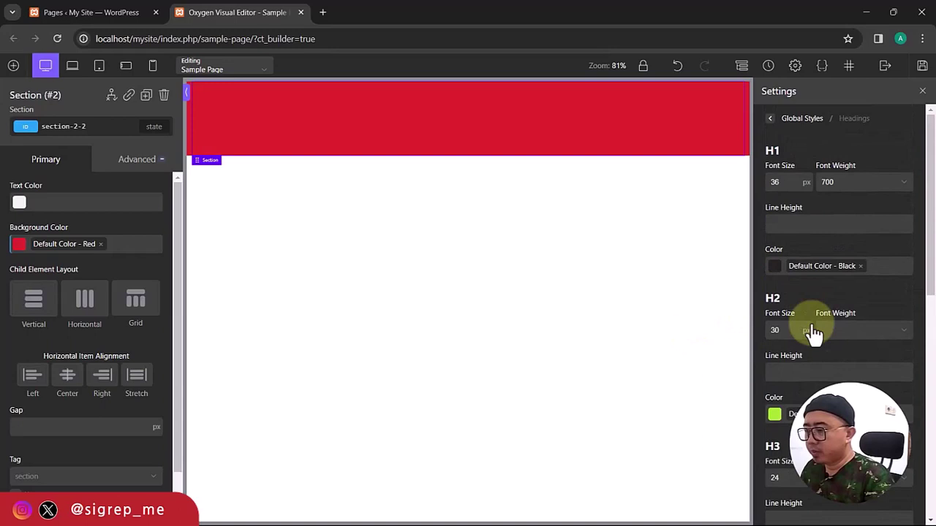
left_click(796, 122)
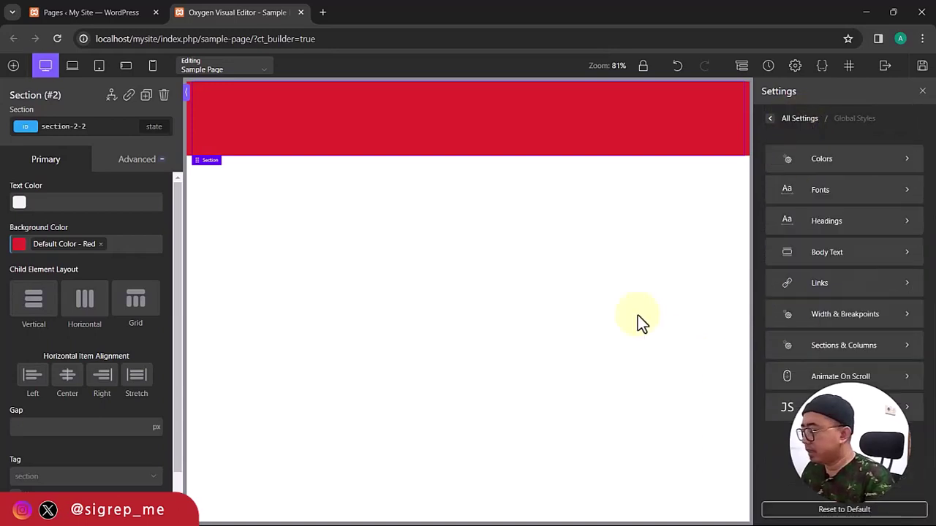
Add two Heading elements to the red section and set the second heading's tag to H2.
left_click(13, 67)
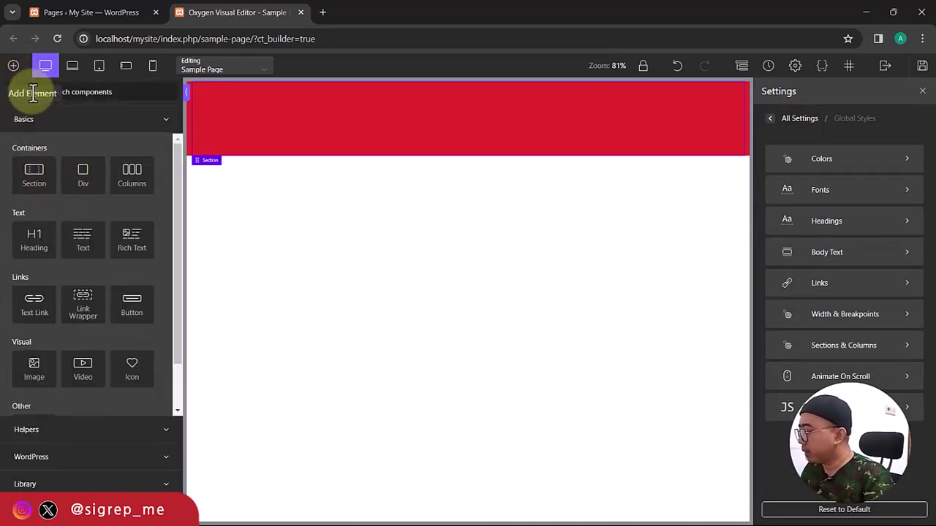
left_click(35, 249)
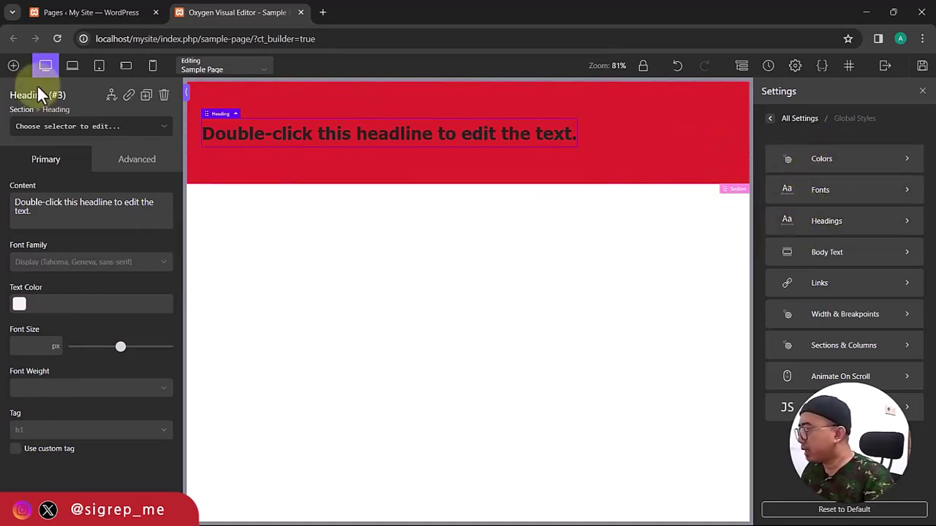
left_click(14, 66)
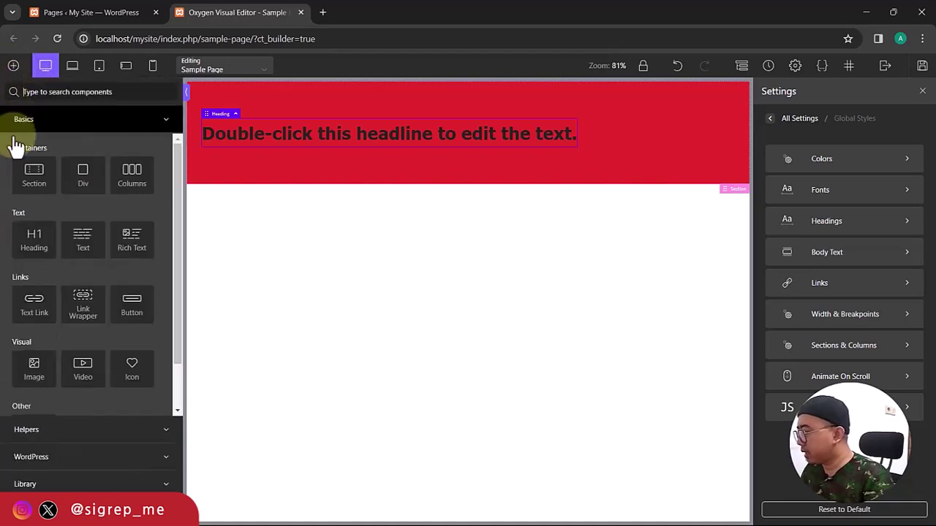
left_click(33, 254)
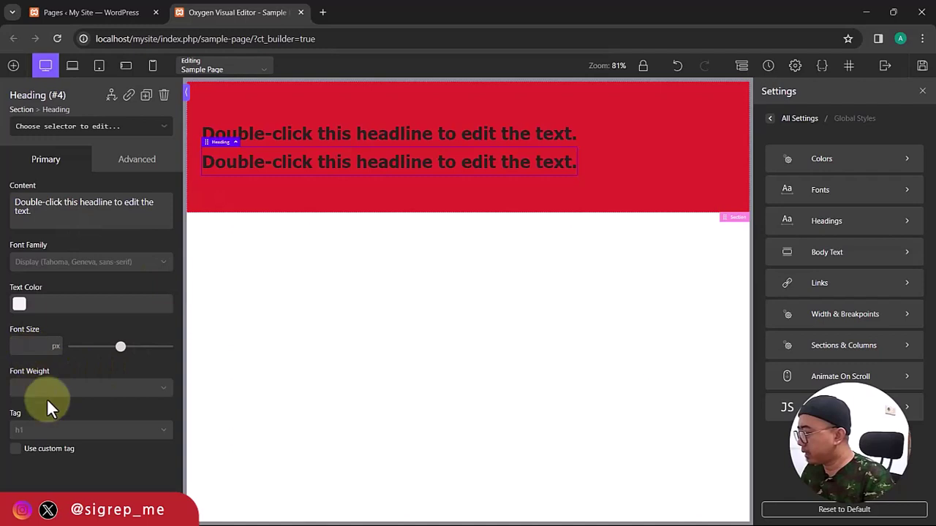
left_click(92, 431)
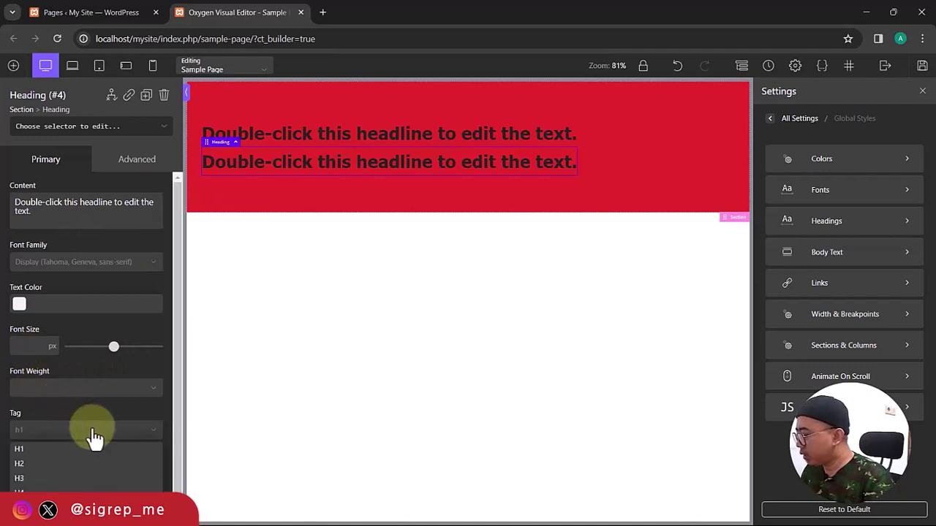
left_click(44, 468)
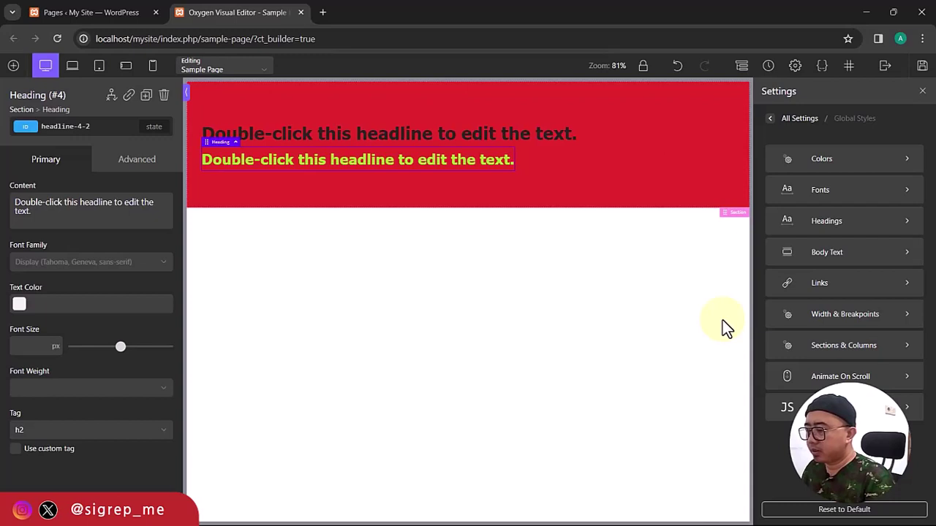
Examine the Body Text global styles and the Links styles for All, Text Link and Button, then return to Global Styles.
left_click(835, 255)
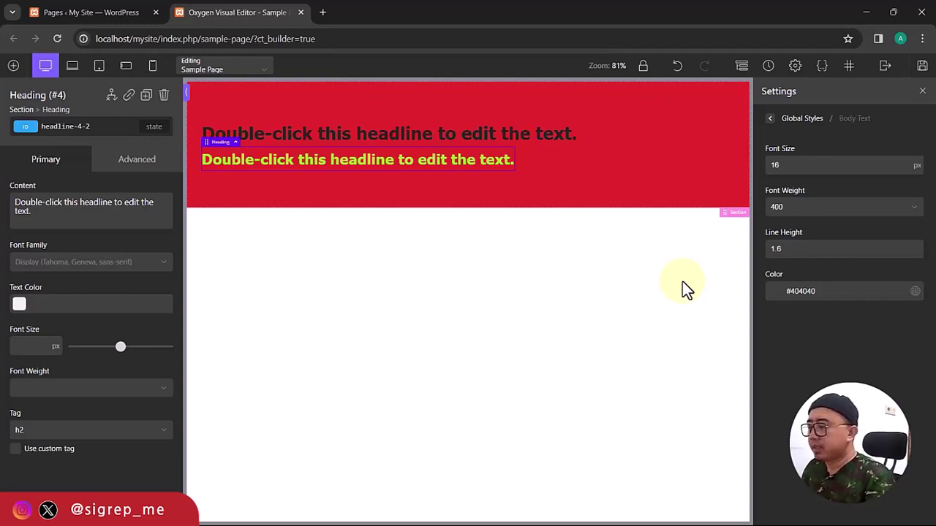
left_click(795, 118)
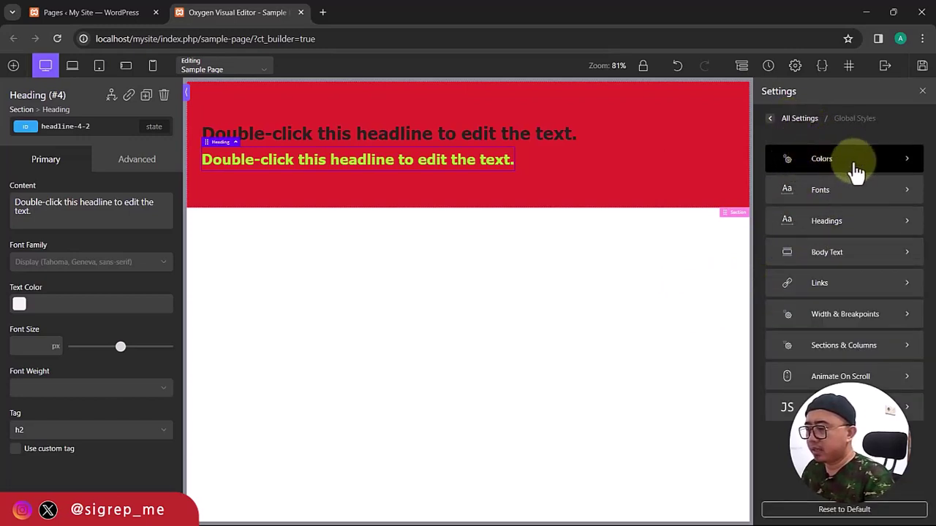
left_click(834, 286)
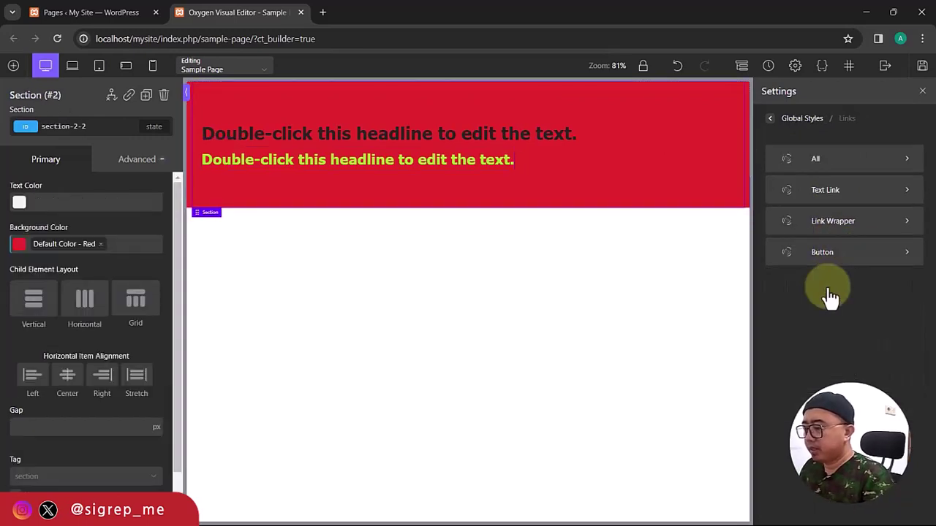
left_click(837, 164)
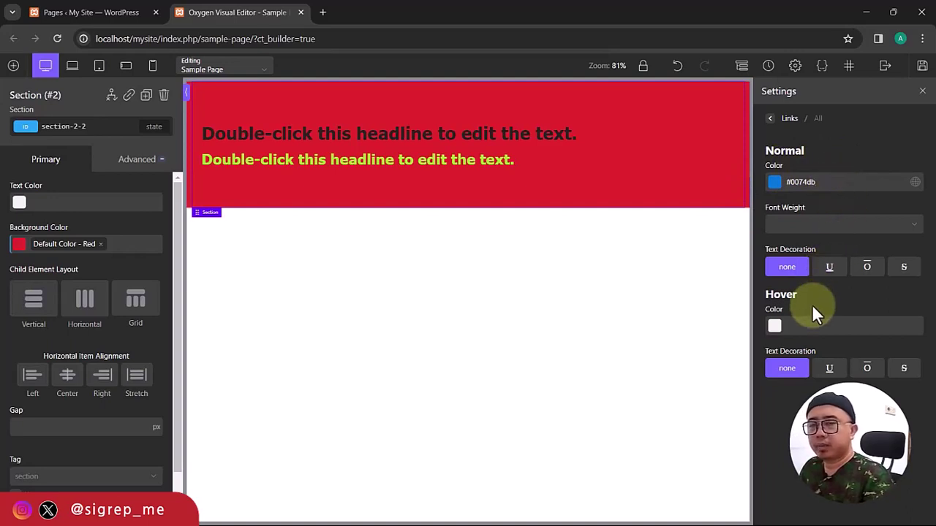
left_click(772, 120)
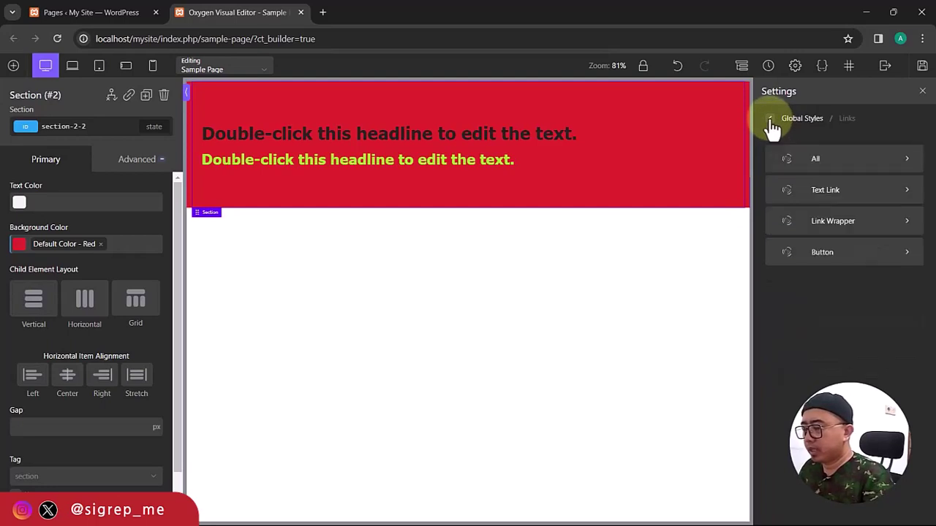
left_click(826, 192)
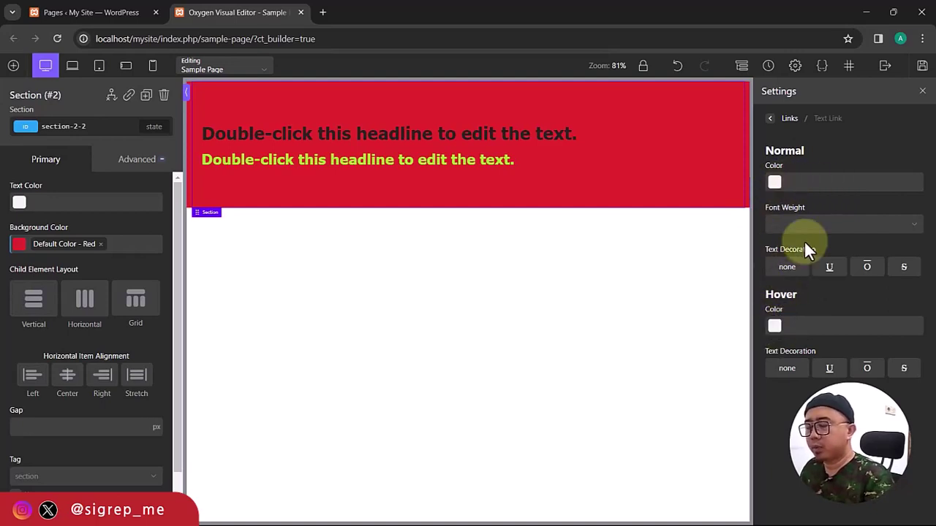
left_click(771, 119)
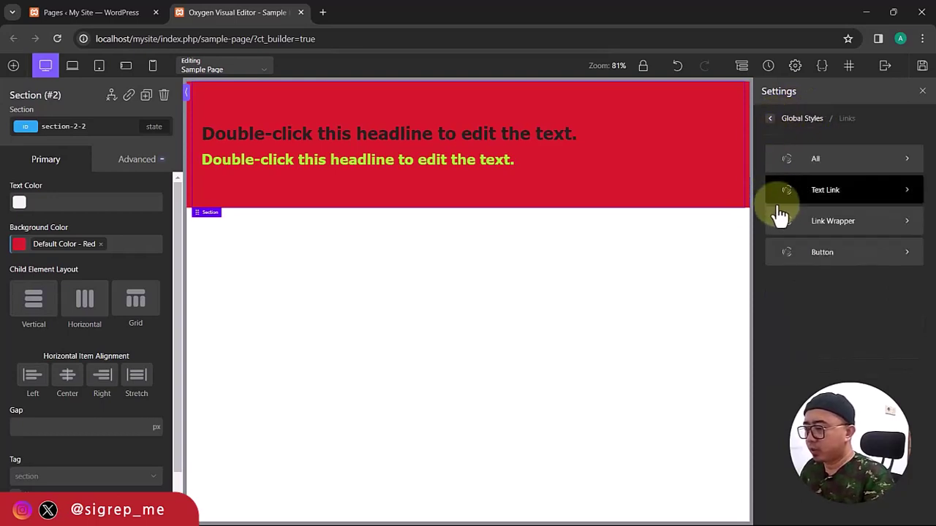
left_click(804, 257)
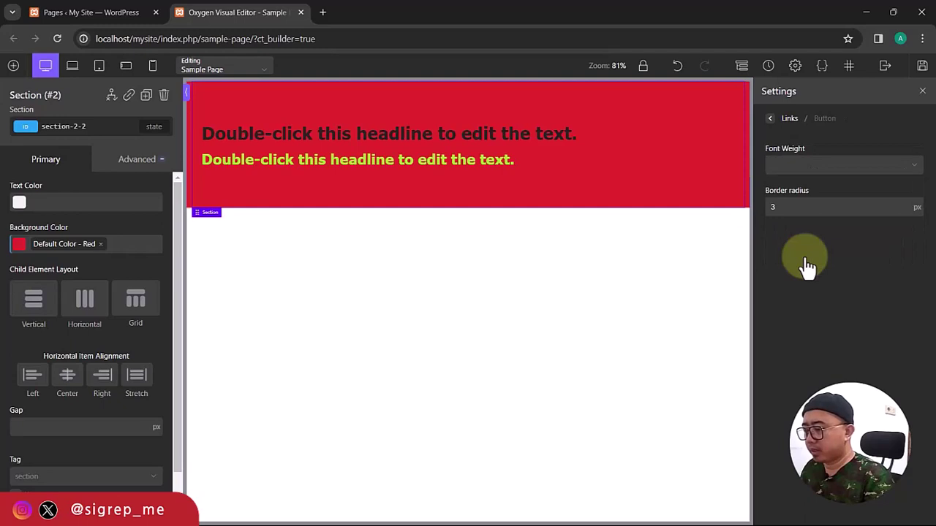
left_click(771, 119)
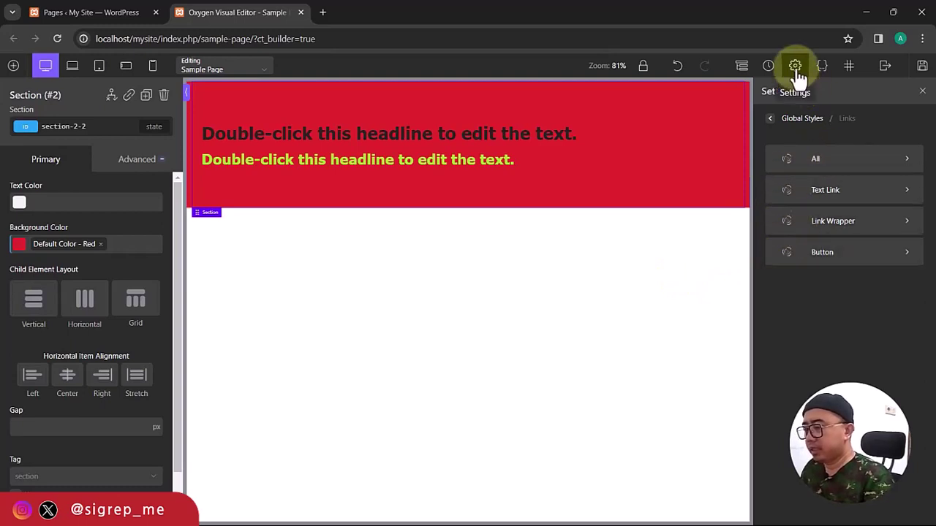
left_click(771, 119)
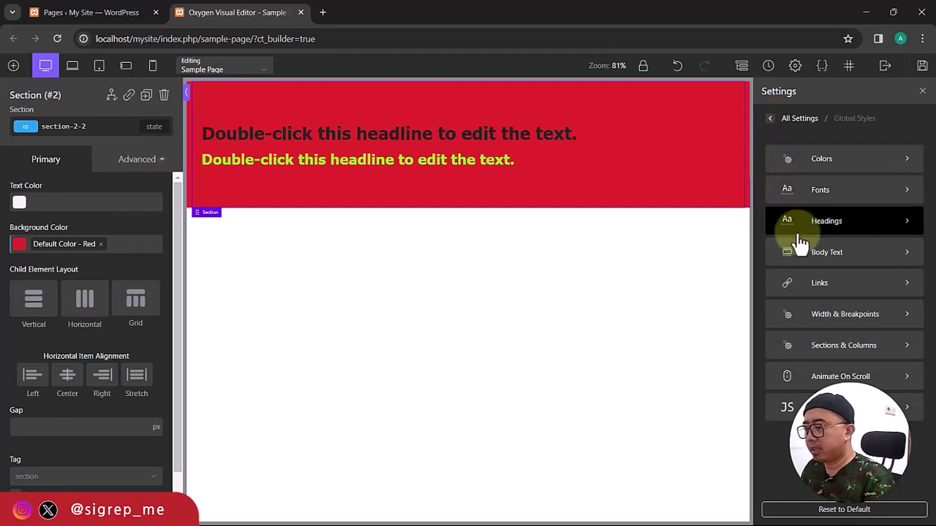